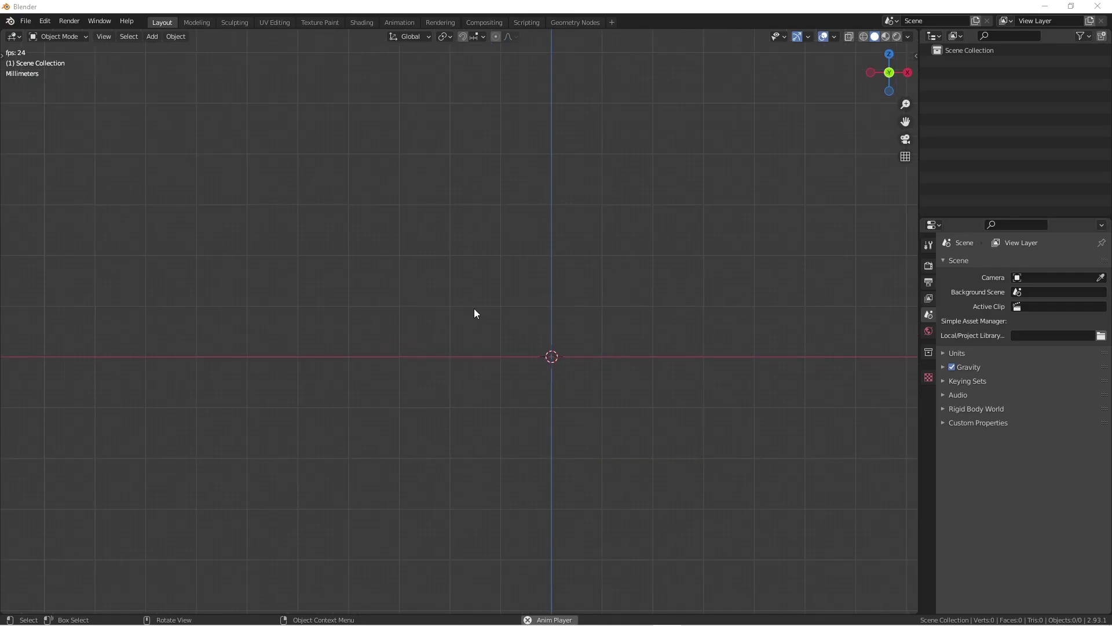
Orbit and zoom in on the empty scene's front view.
mouse_move(473, 312)
middle_mouse_down()
mouse_move(348, 291)
mouse_move(464, 318)
middle_mouse_up()
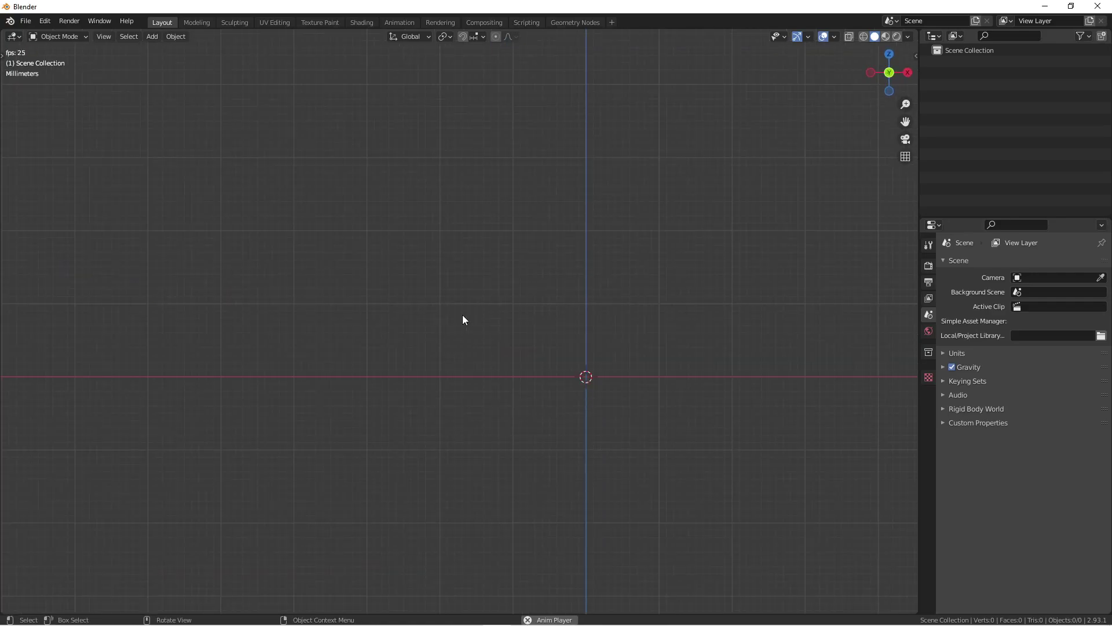
scroll(417, 329, "up", 2)
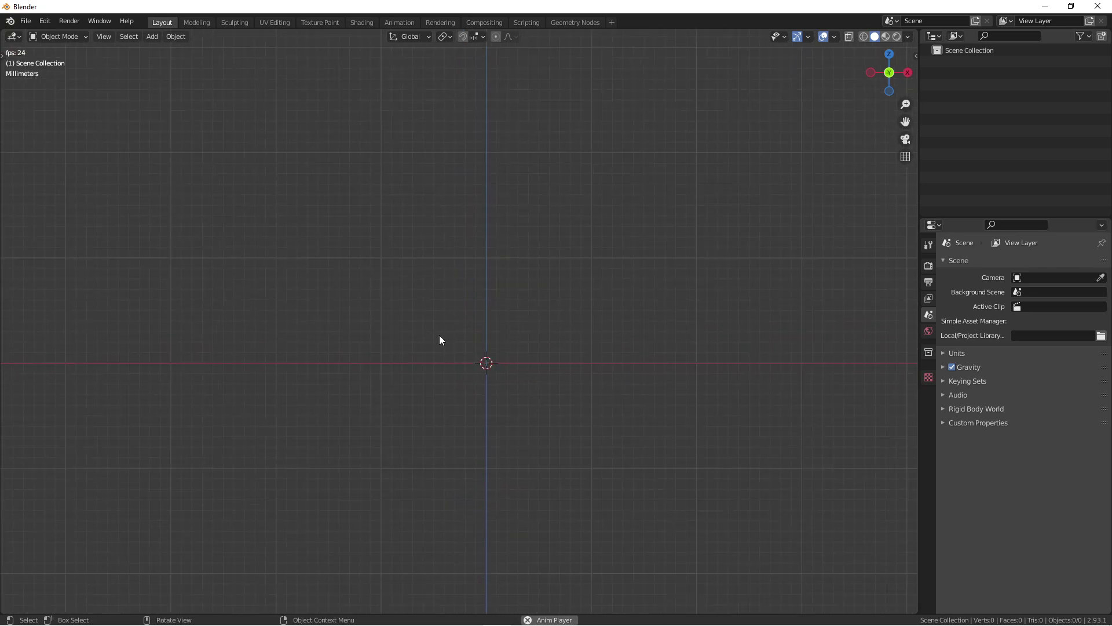
scroll(439, 336, "up", 2)
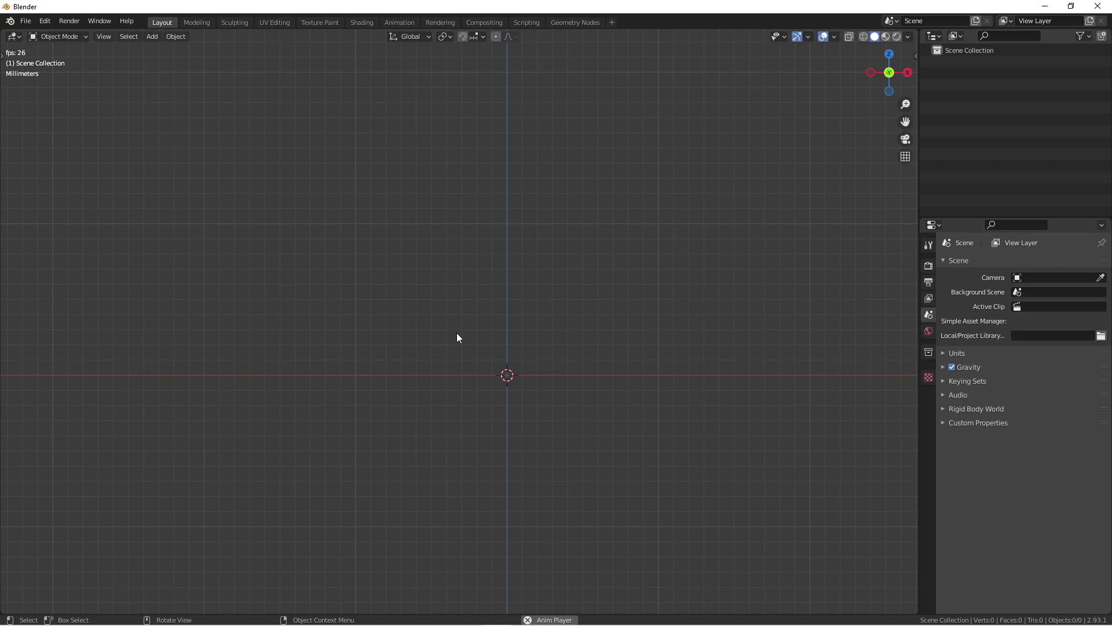
Add a 32-vertex cylinder (1 m radius, 2 m depth) and frame it fully in view.
key("shift+a")
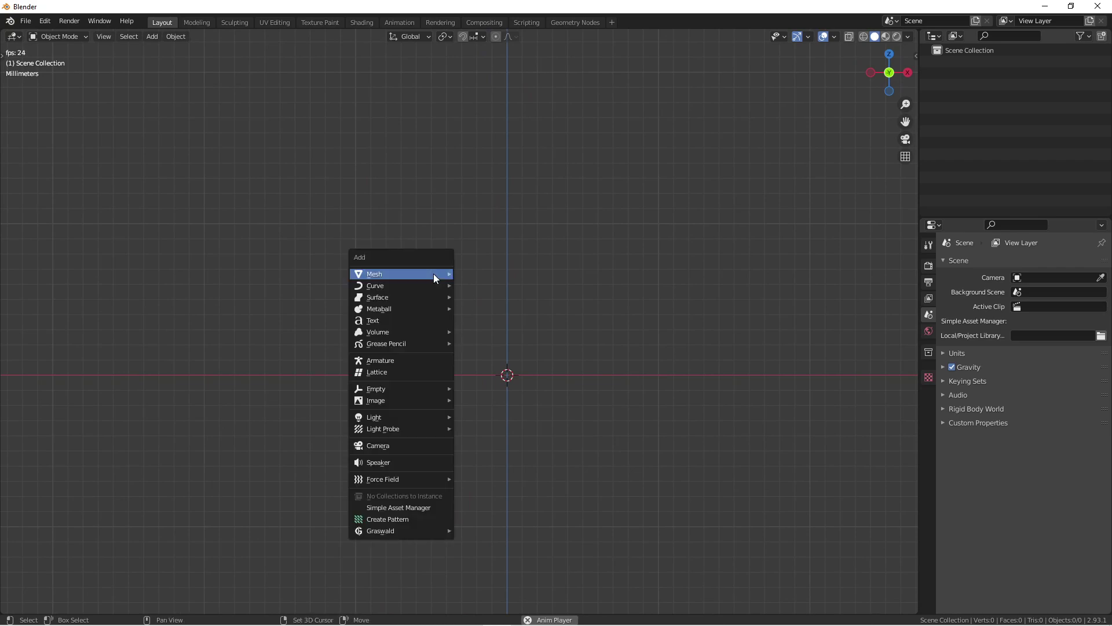
mouse_move(434, 275)
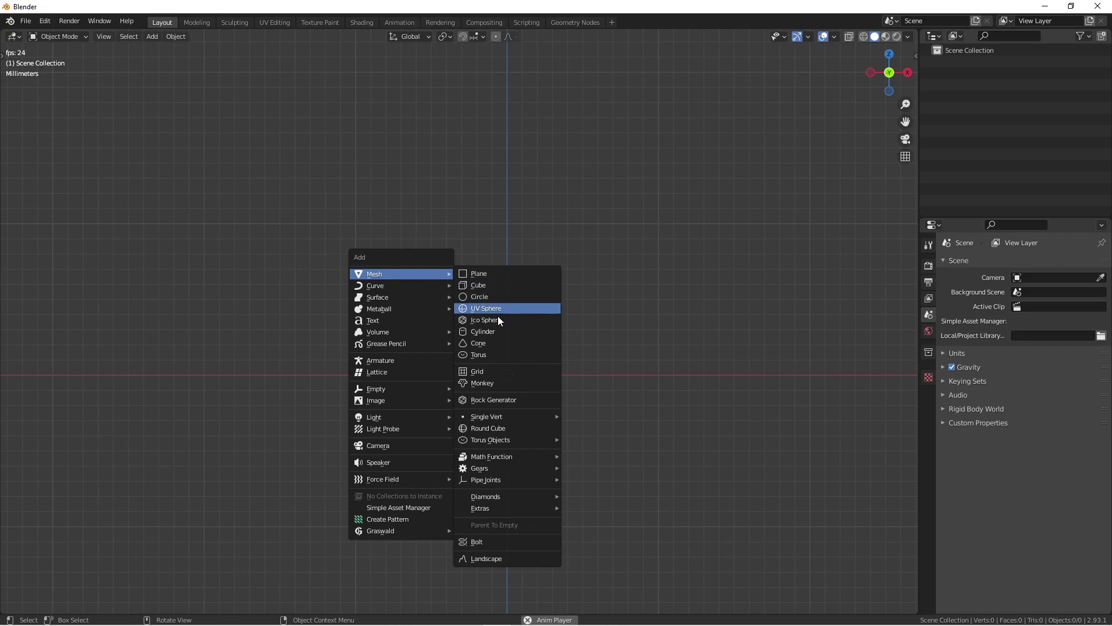
left_click(499, 331)
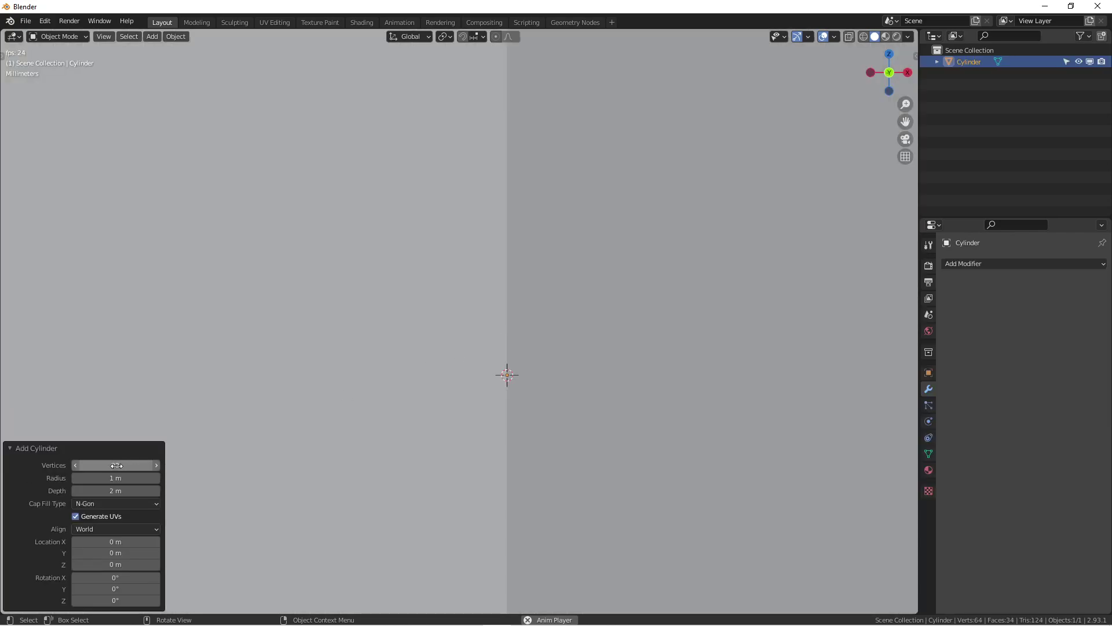
scroll(609, 305, "down", 5)
scroll(599, 308, "down", 6)
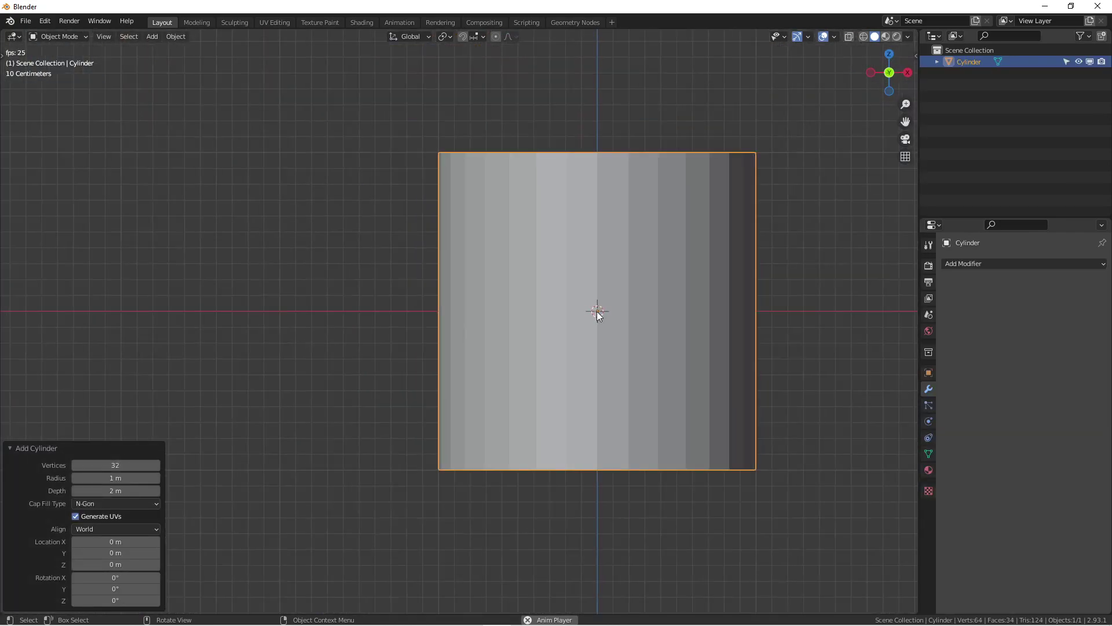
scroll(596, 311, "up", 2)
middle_click_drag(596, 311, 503, 350, "shift")
Select the cylinder, enter Edit Mode, inspect it, and return to front orthographic view.
left_click(616, 272)
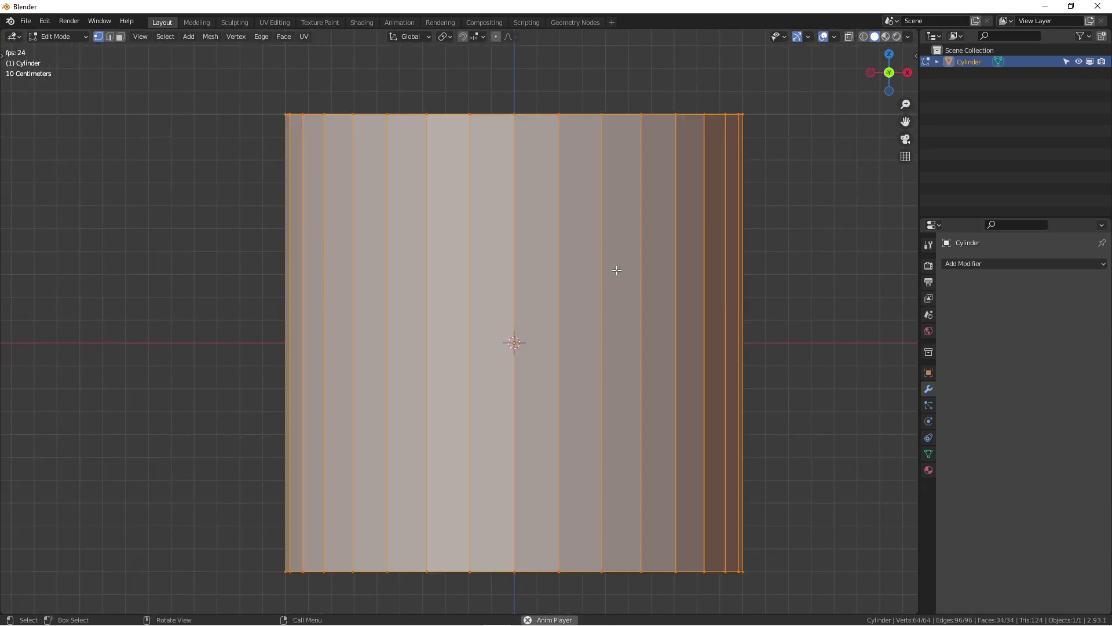
key("Tab")
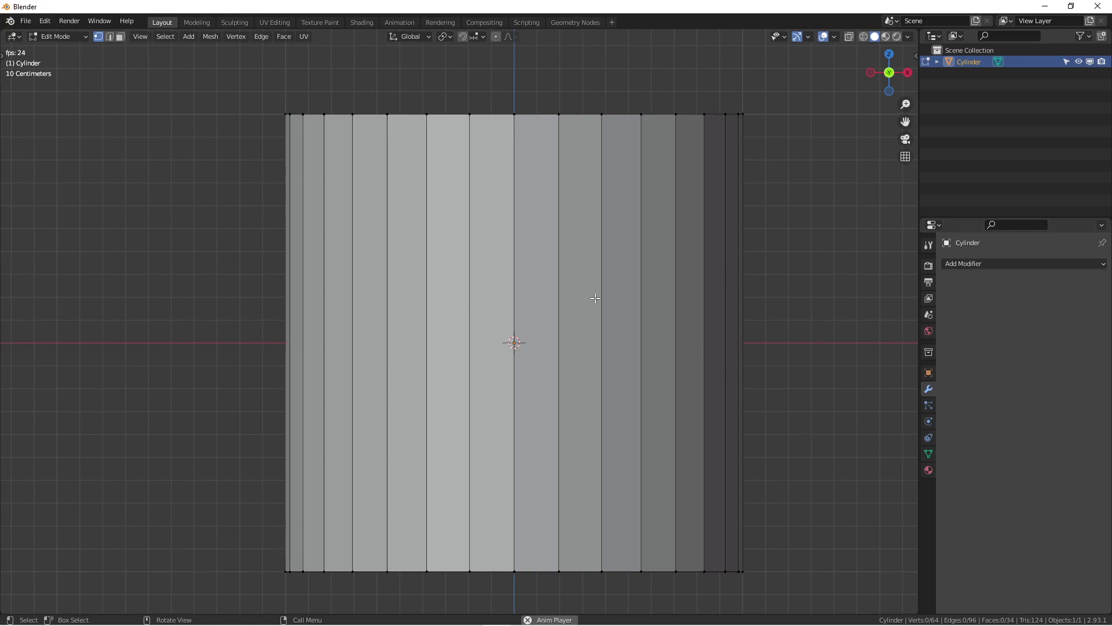
scroll(527, 324, "up", 1)
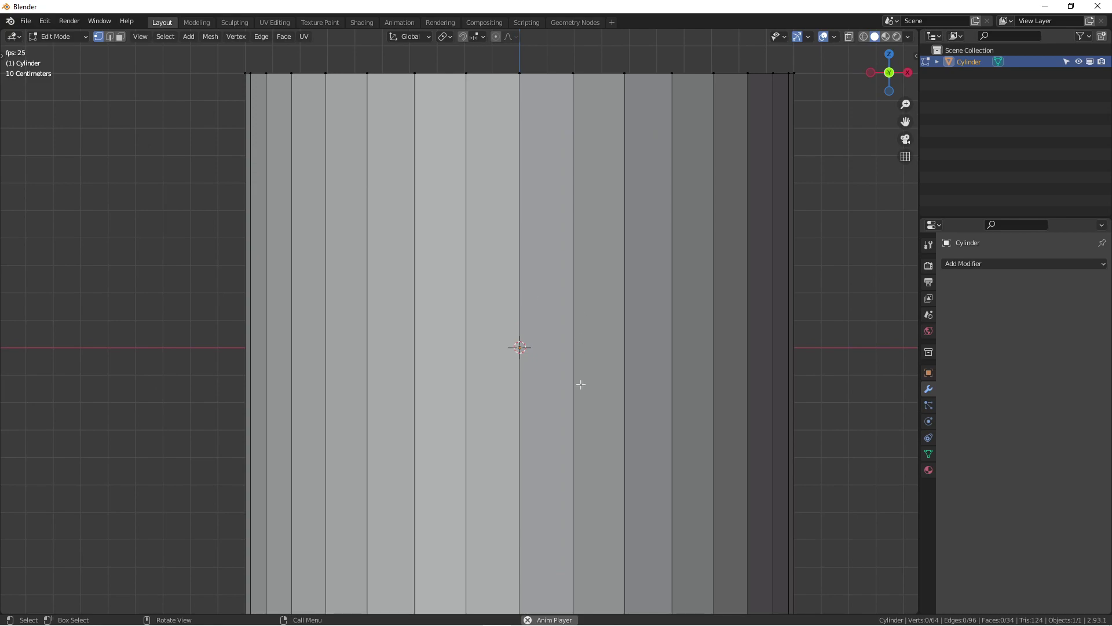
scroll(542, 351, "down", 2)
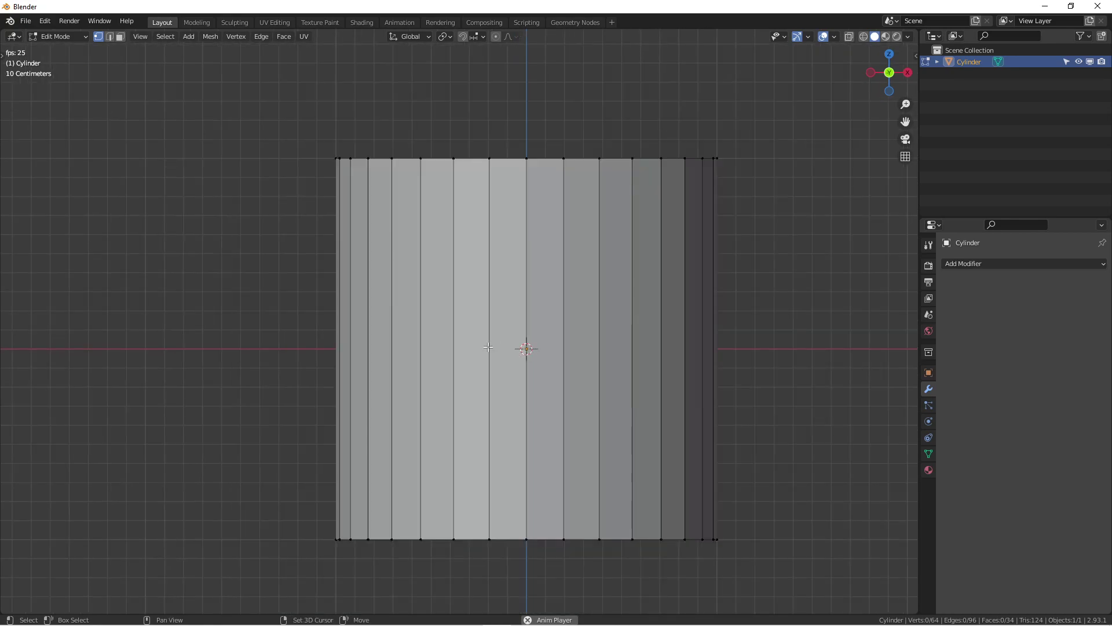
middle_click_drag(525, 346, 502, 341, "shift")
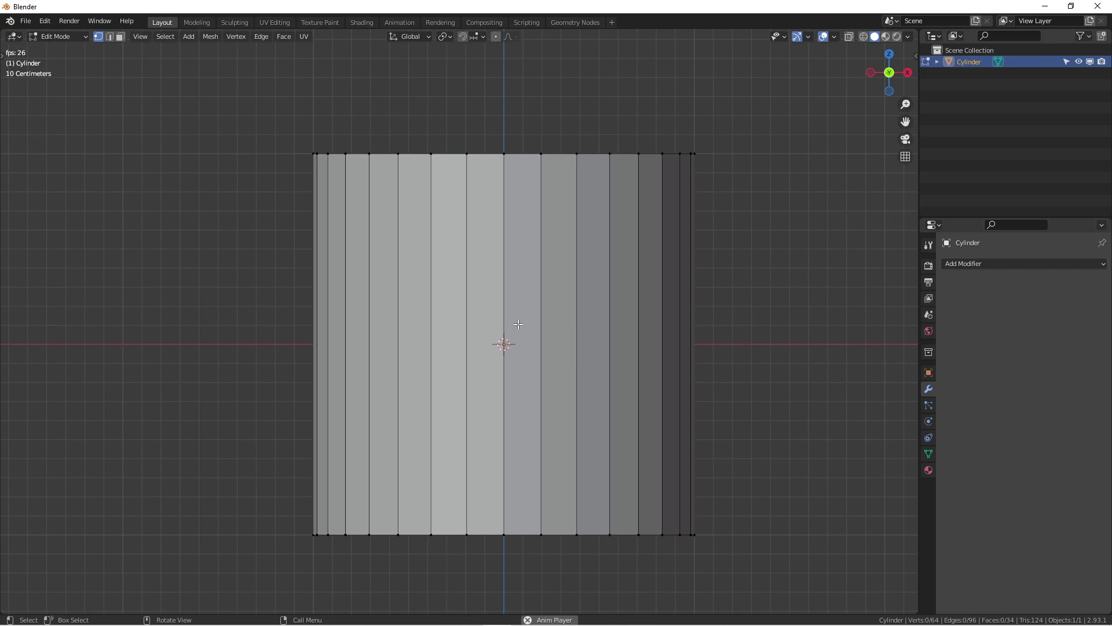
mouse_move(484, 324)
middle_mouse_down()
mouse_move(492, 341)
mouse_move(562, 367)
mouse_move(521, 310)
mouse_move(496, 328)
middle_mouse_up()
mouse_move(506, 345)
middle_mouse_down()
mouse_move(484, 369)
mouse_move(524, 377)
mouse_move(506, 357)
middle_mouse_up()
key("KP_1")
key("KP_1")
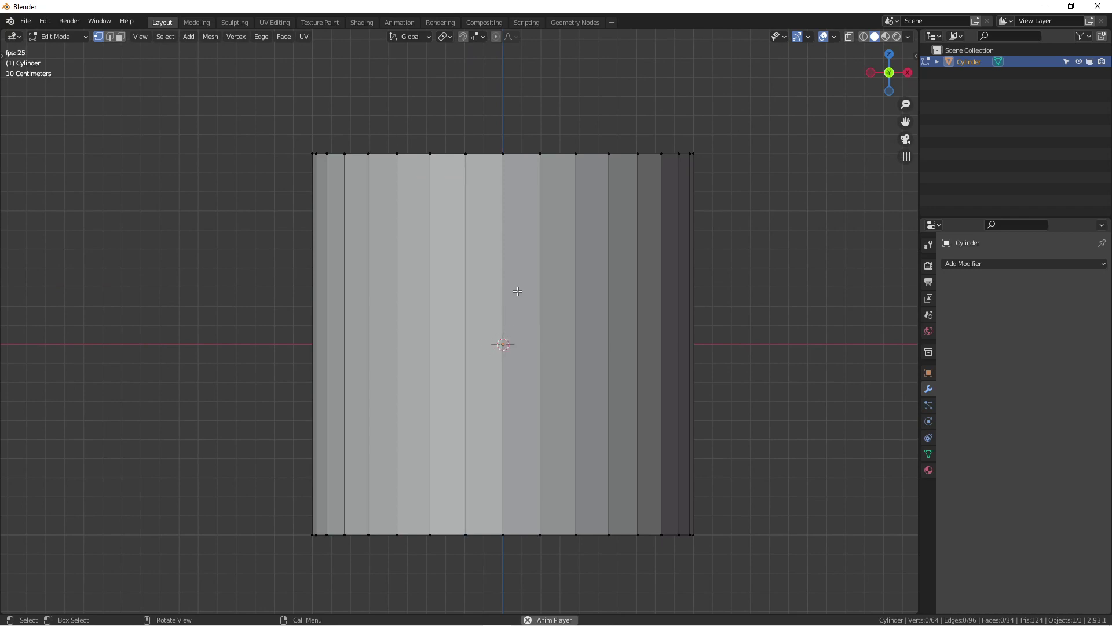
Add 13 evenly spaced horizontal loop cuts around the cylinder's side, then deselect all.
key("ctrl")
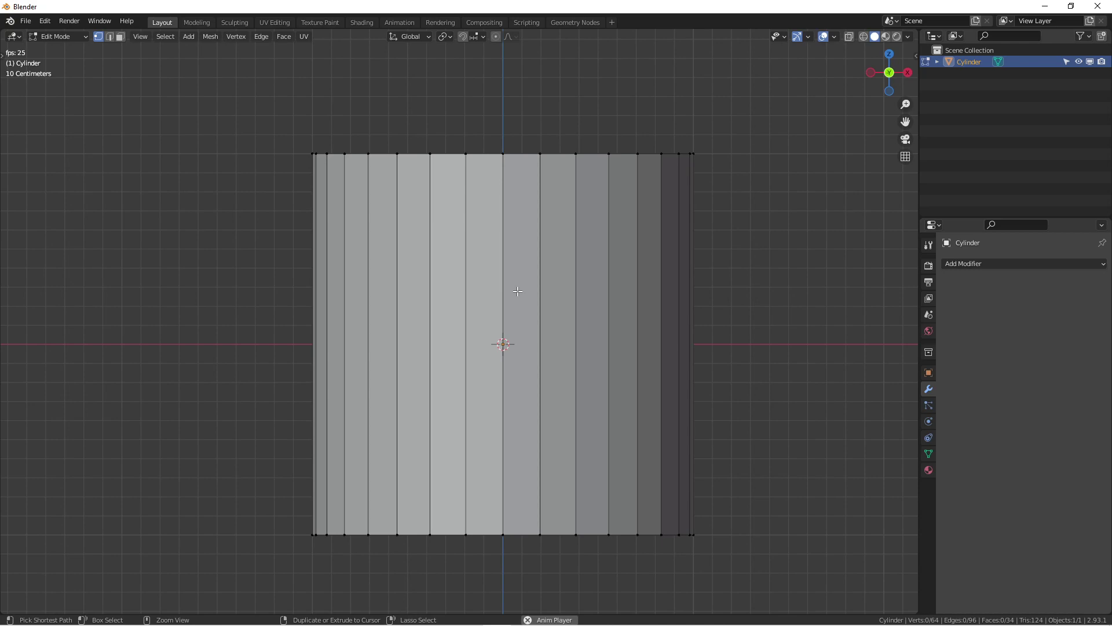
key("ctrl+r")
scroll(501, 294, "up", 12)
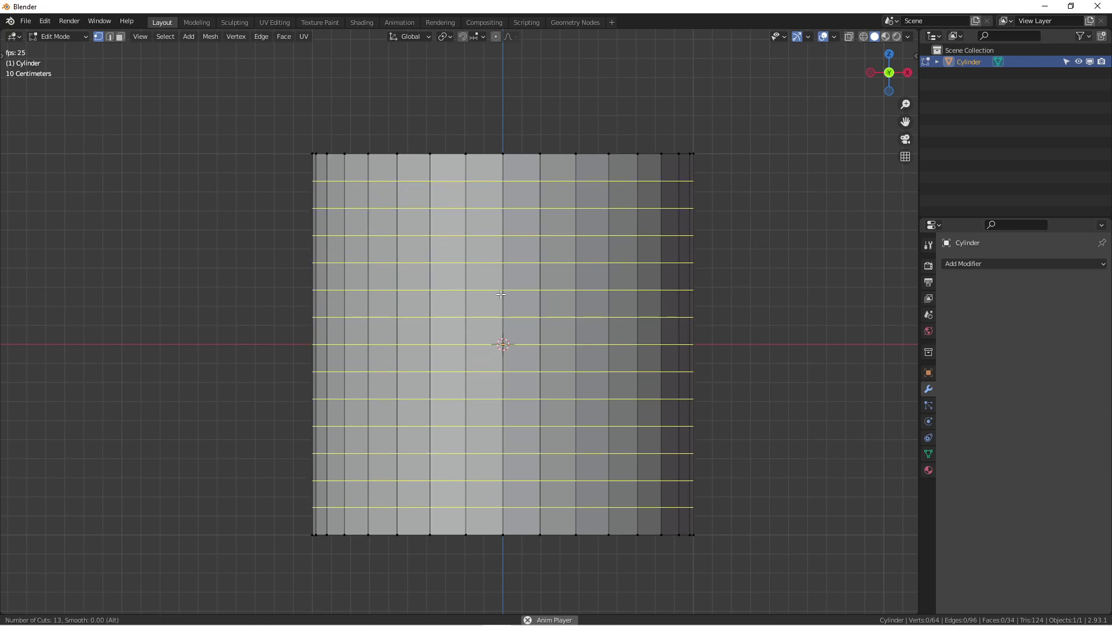
left_click(501, 295)
right_click(500, 291)
key("alt+a")
middle_click_drag(782, 318, 626, 390)
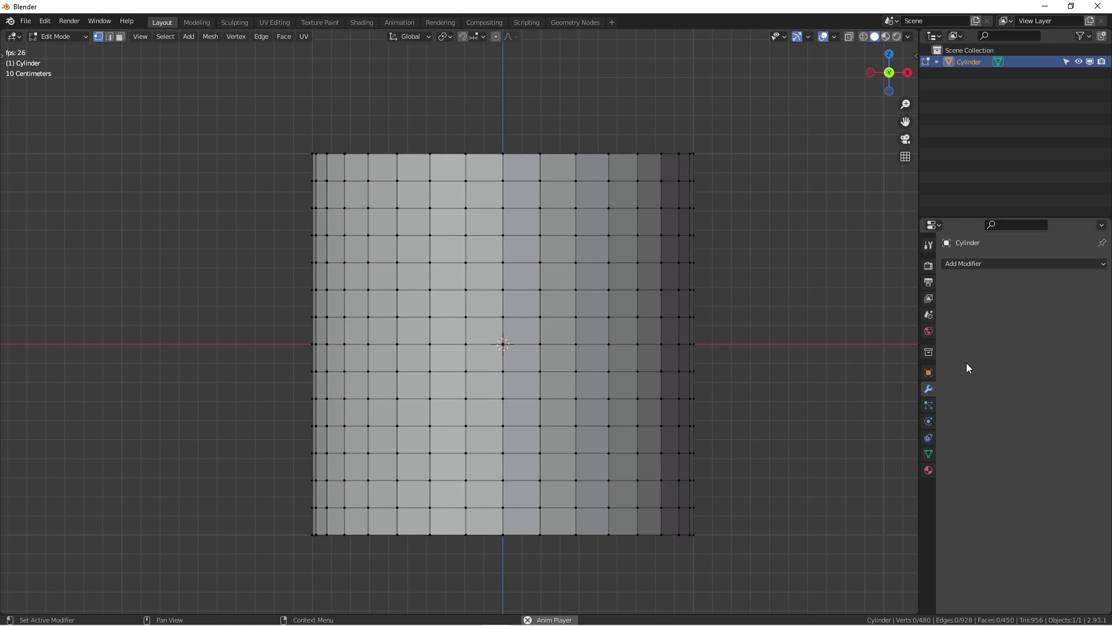
middle_click_drag(458, 224, 544, 312)
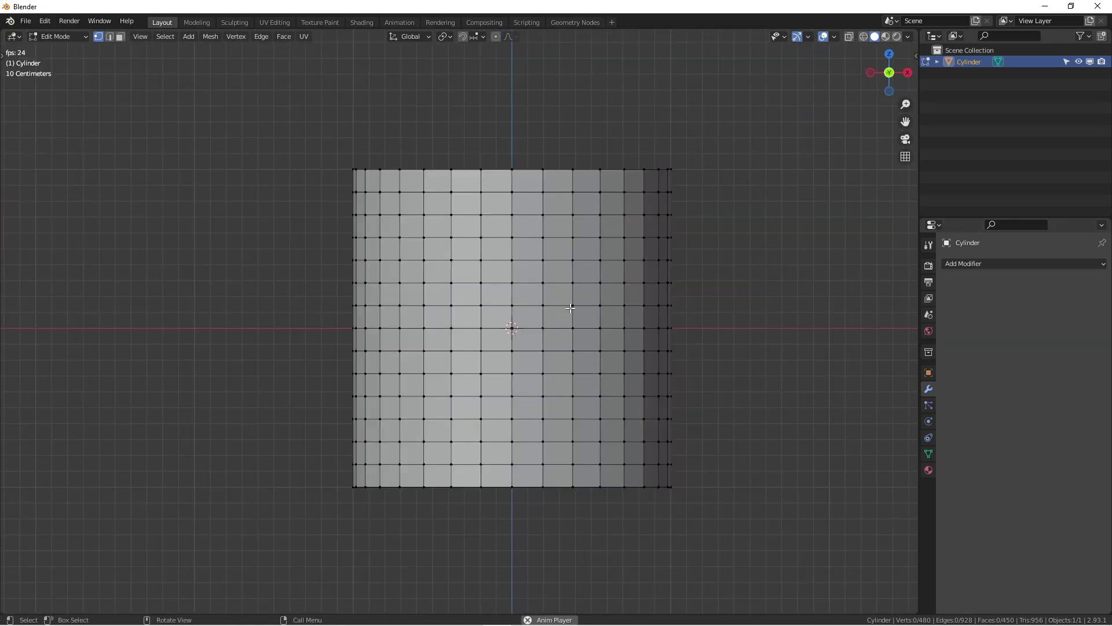
Return to Object Mode and add a level 2 Subdivision Surface modifier with Ctrl+2.
key("Tab")
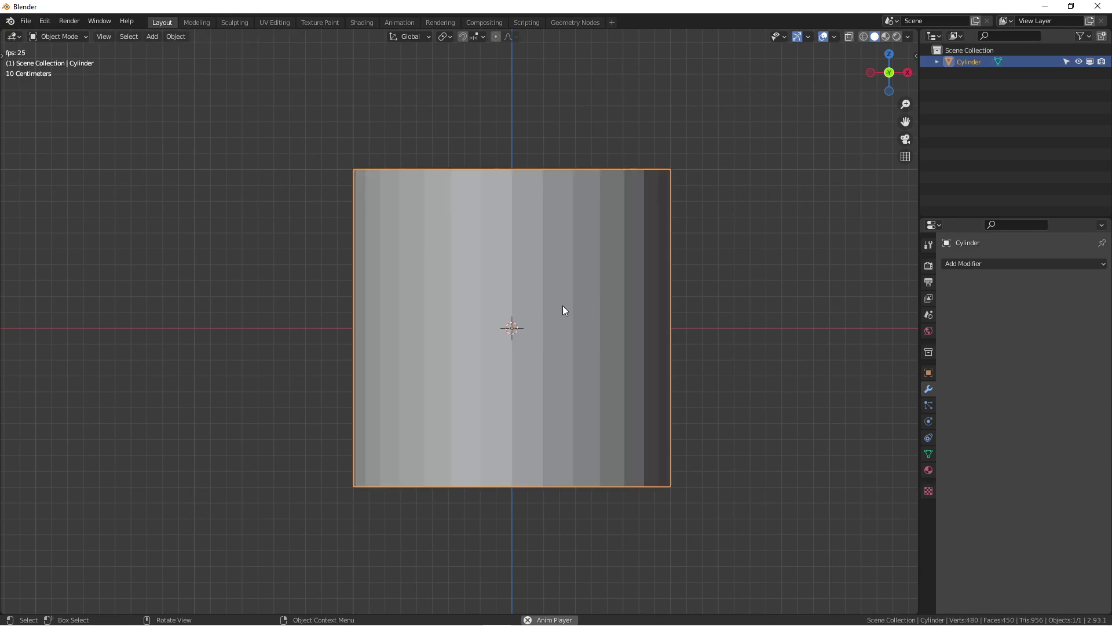
key("ctrl+2")
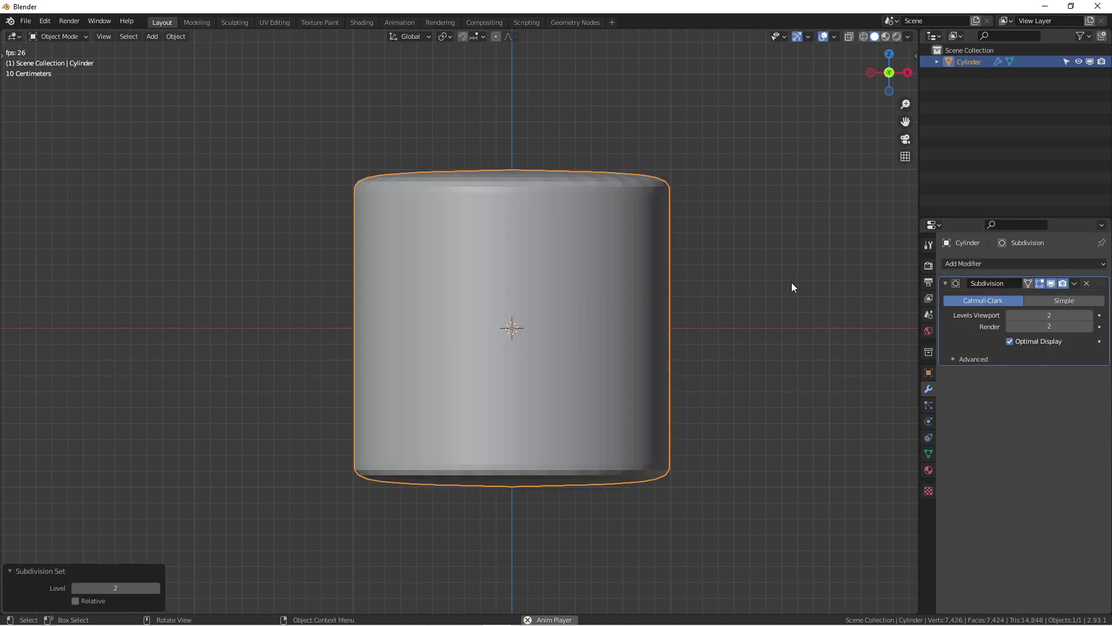
scroll(547, 292, "up", 2)
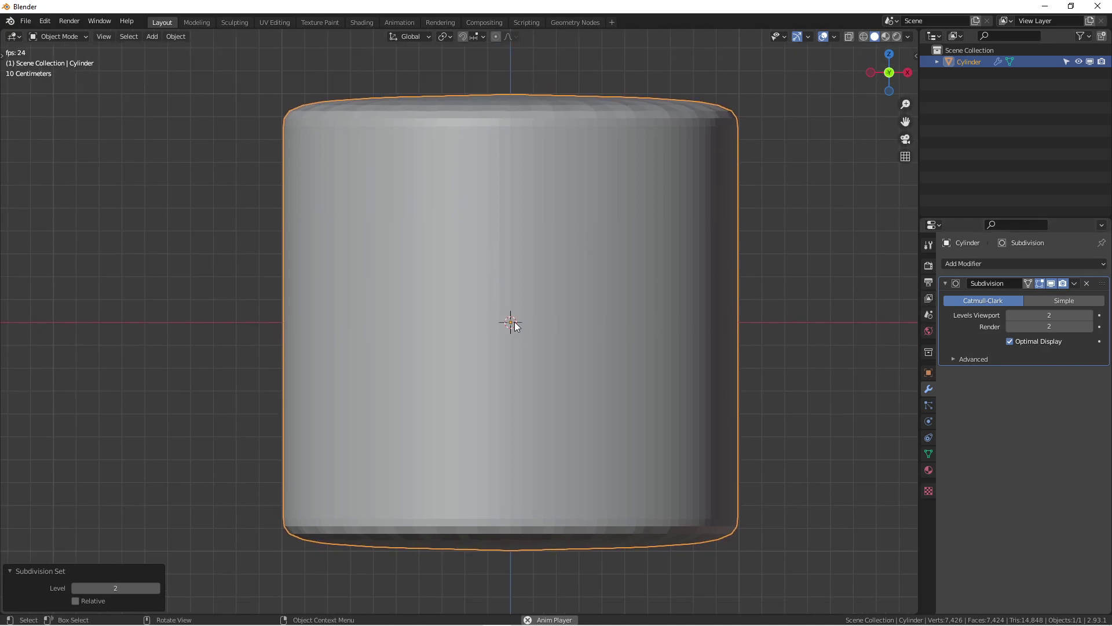
Add support edge loops slid close to the cylinder's top and bottom rims.
key("Tab")
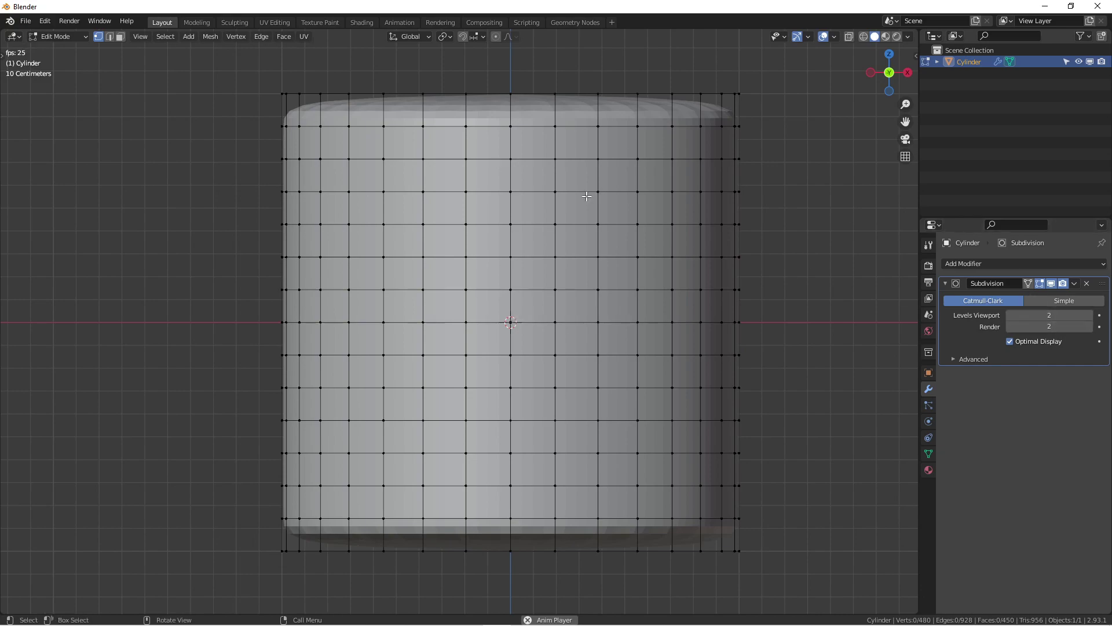
key("ctrl+r")
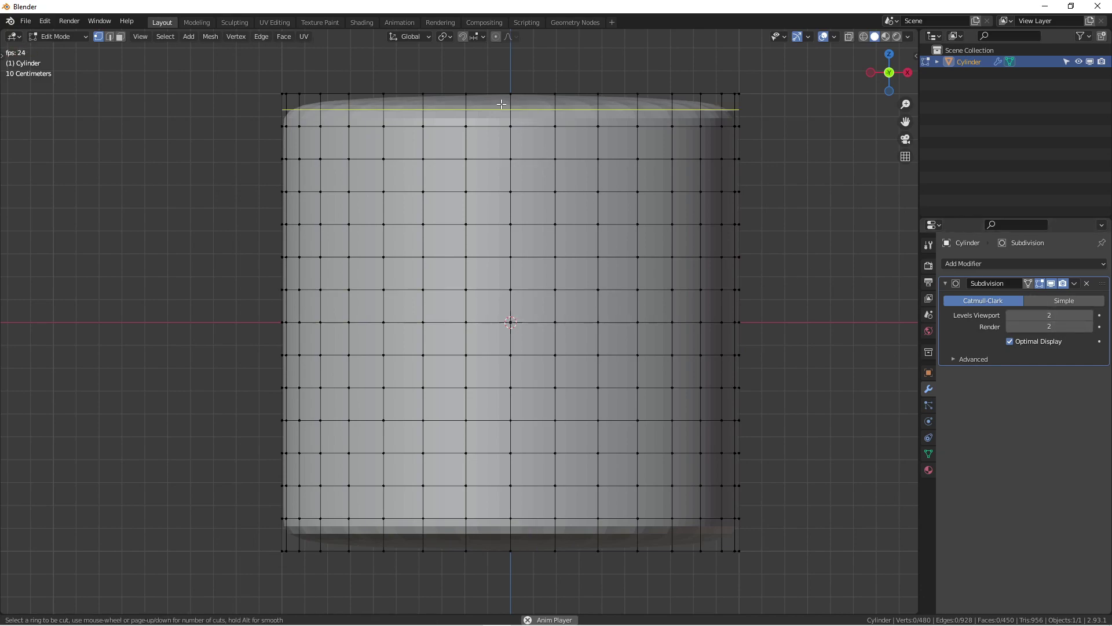
left_click(502, 104)
left_click(504, 93)
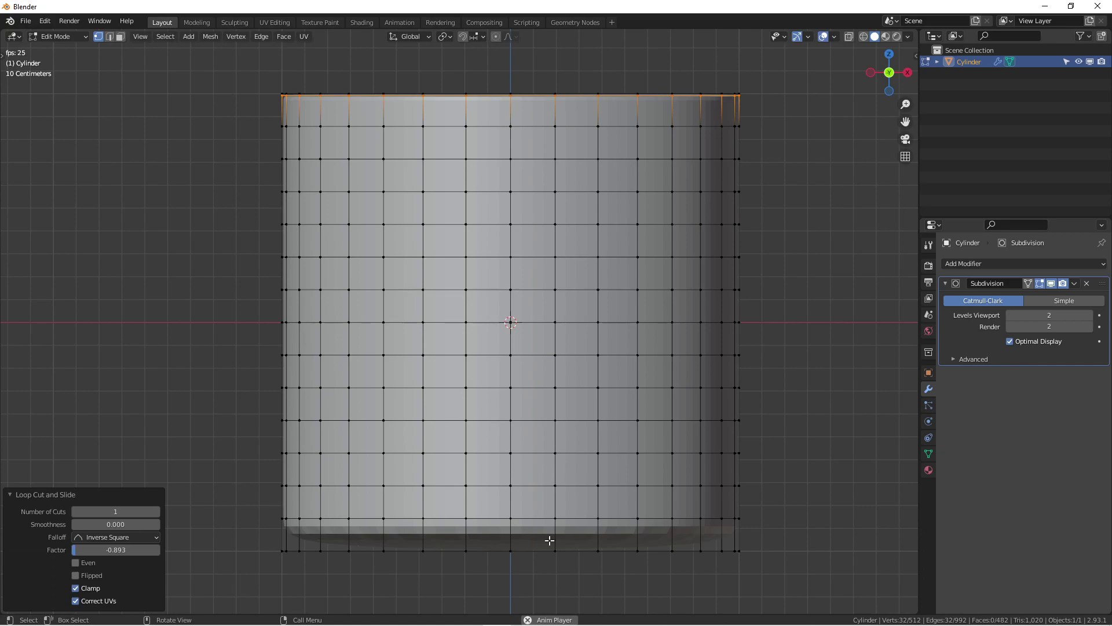
key("ctrl+r")
left_click(514, 534)
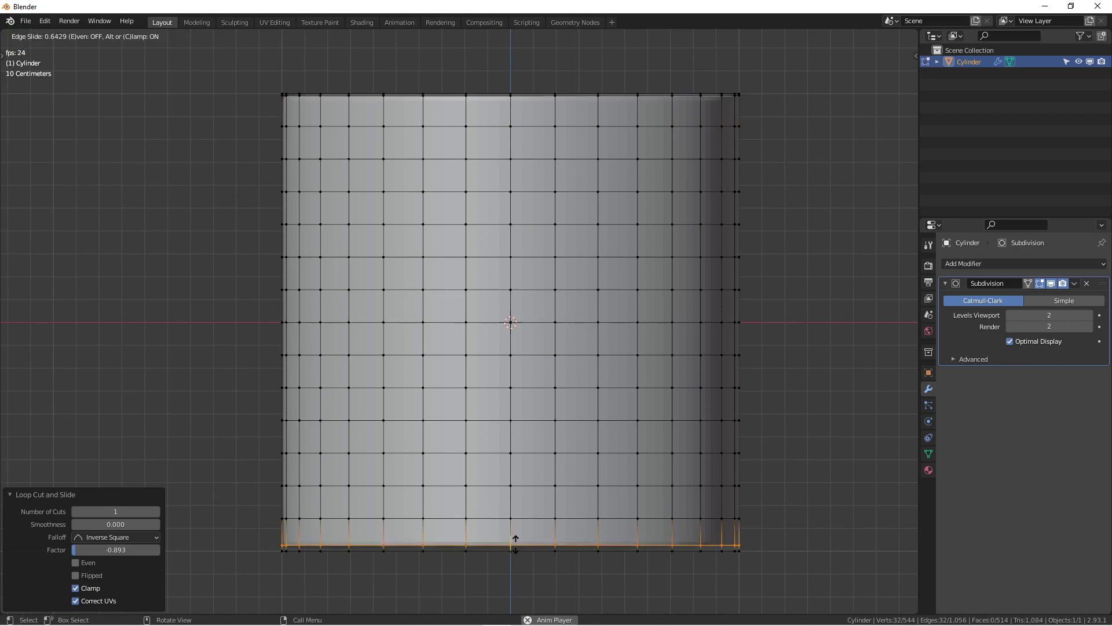
left_click(514, 539)
Return to Object Mode and apply Shade Smooth to the cylinder.
scroll(561, 380, "down", 2)
key("Tab")
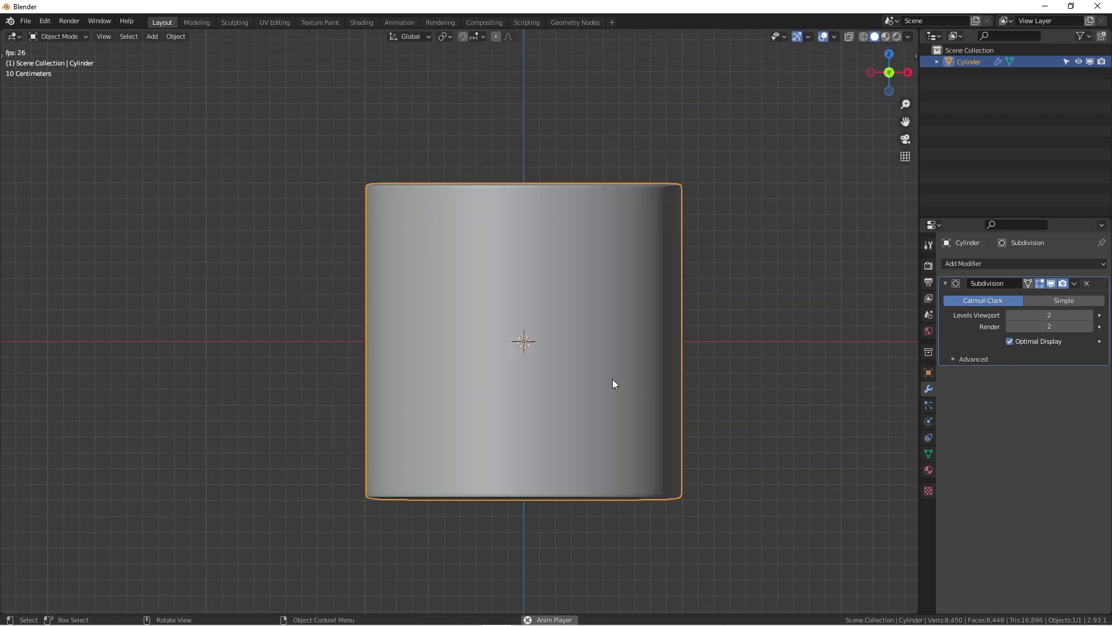
middle_click_drag(613, 379, 641, 377)
right_click(506, 277)
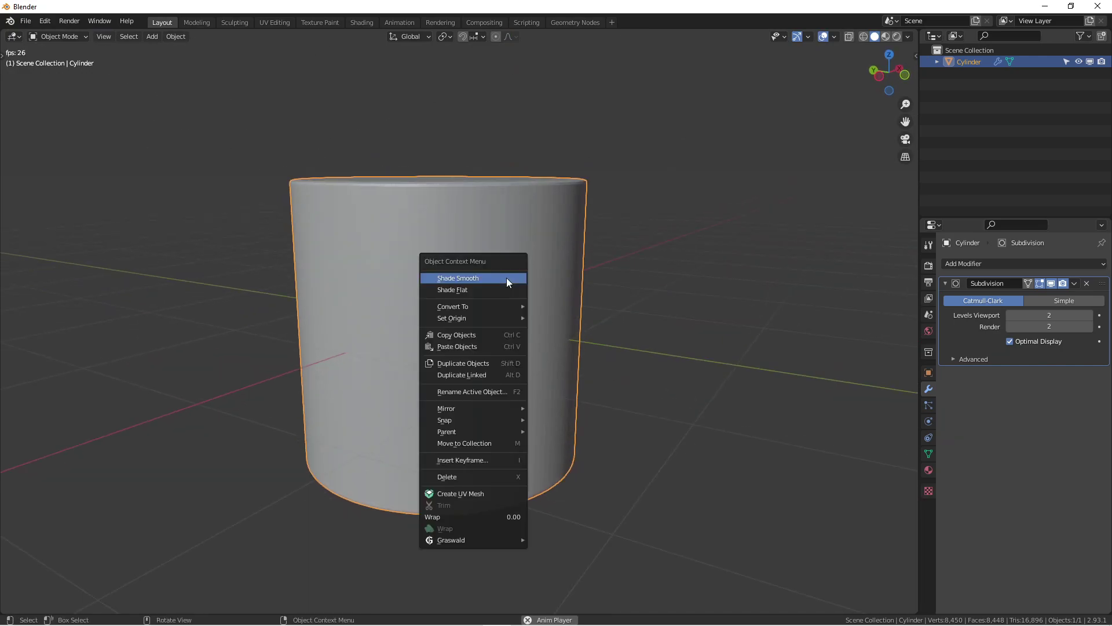
left_click(506, 277)
Inspect the smoothed cylinder and settle on the front orthographic view.
middle_click_drag(507, 277, 495, 317)
key("KP_1")
scroll(521, 313, "up", 3)
scroll(593, 336, "down", 4)
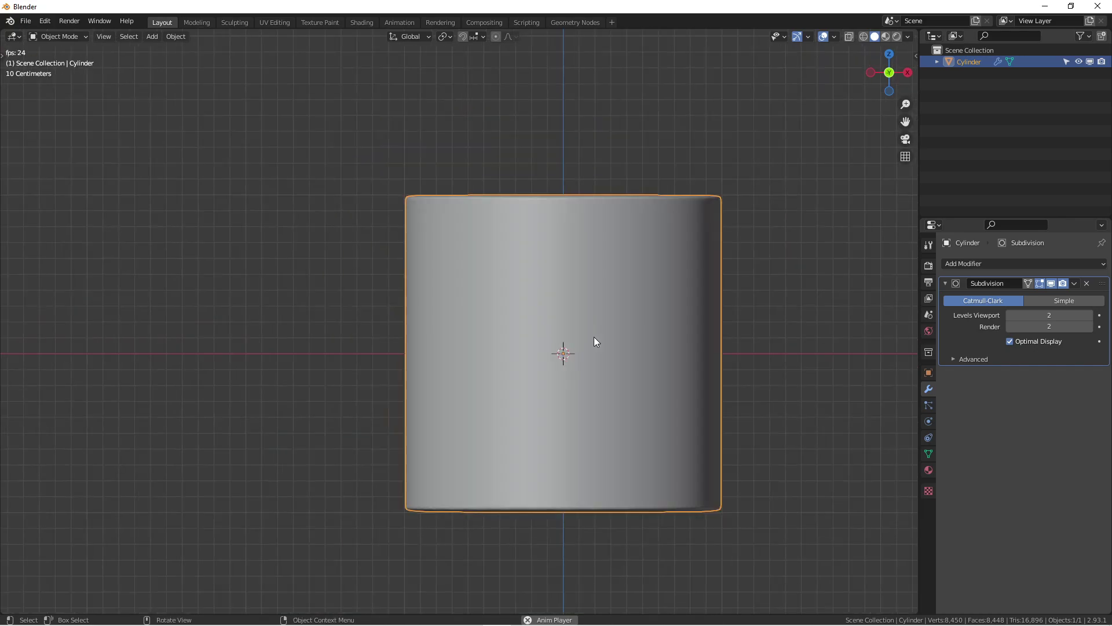
middle_click_drag(593, 336, 552, 280, "shift")
key("KP_1")
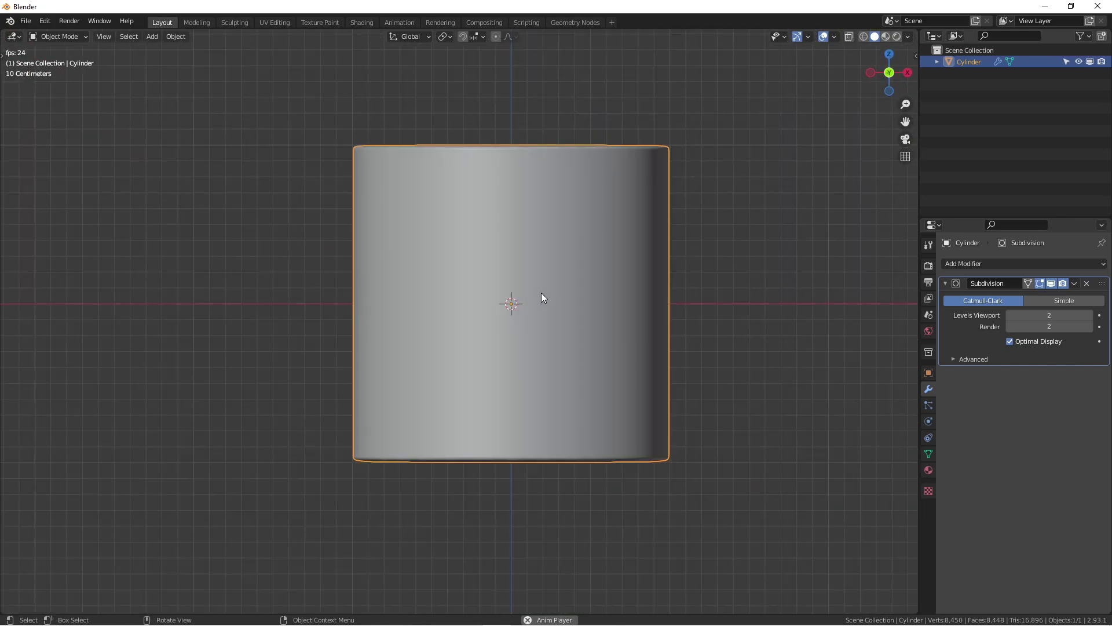
Enter Edit Mode and select the single vertex at the centre of the cylinder's front.
scroll(537, 293, "up", 3)
key("Tab")
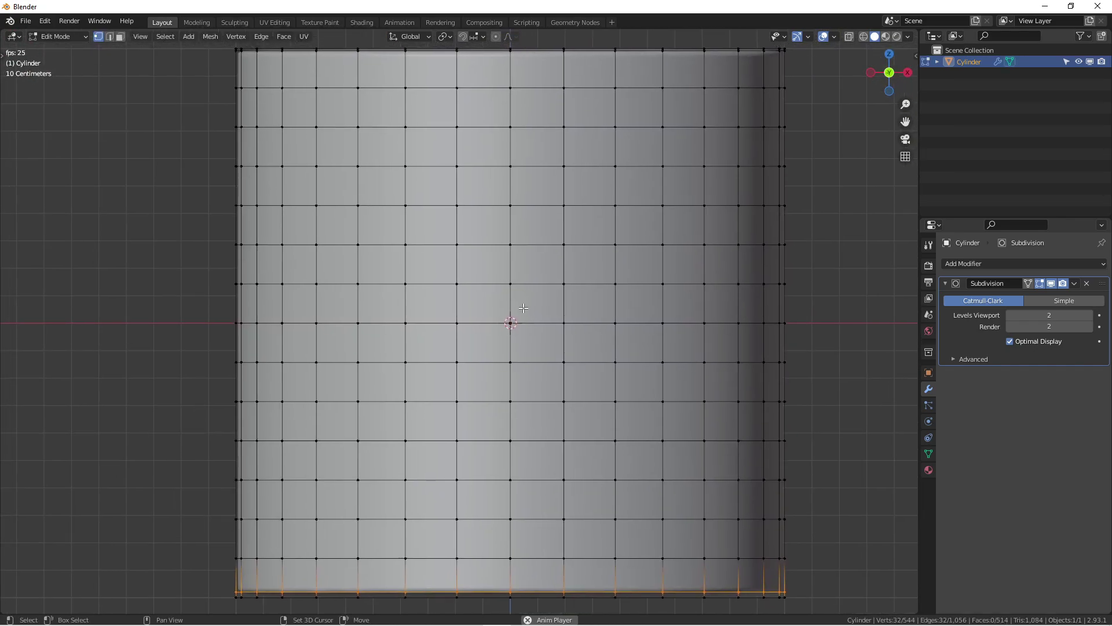
middle_click_drag(502, 293, 520, 305, "shift")
left_click(508, 321)
scroll(539, 334, "up", 3)
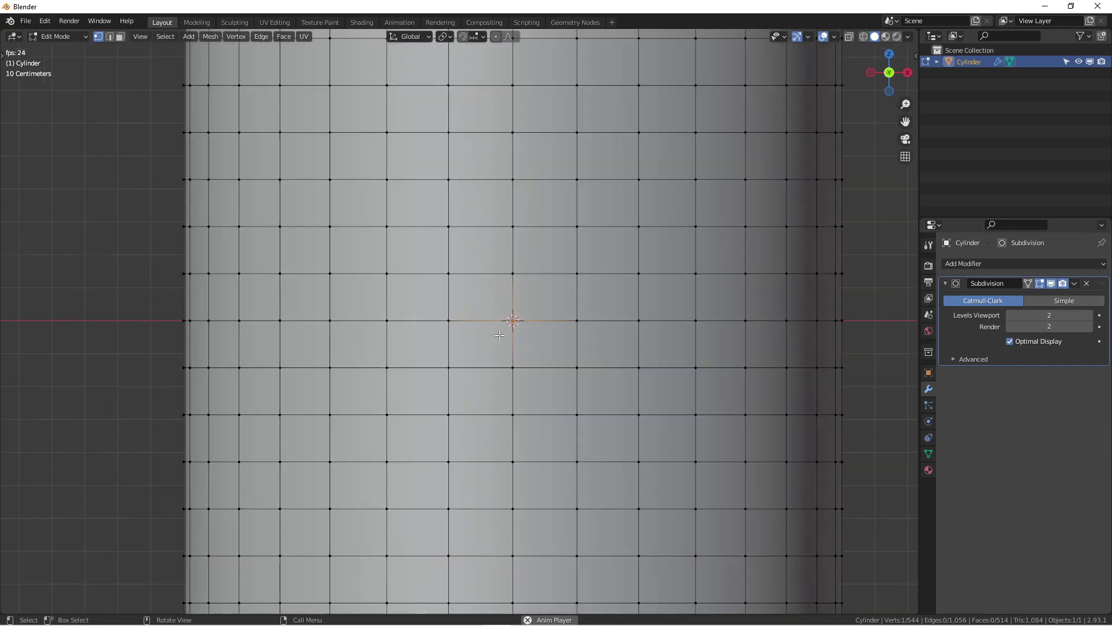
scroll(507, 310, "down", 2)
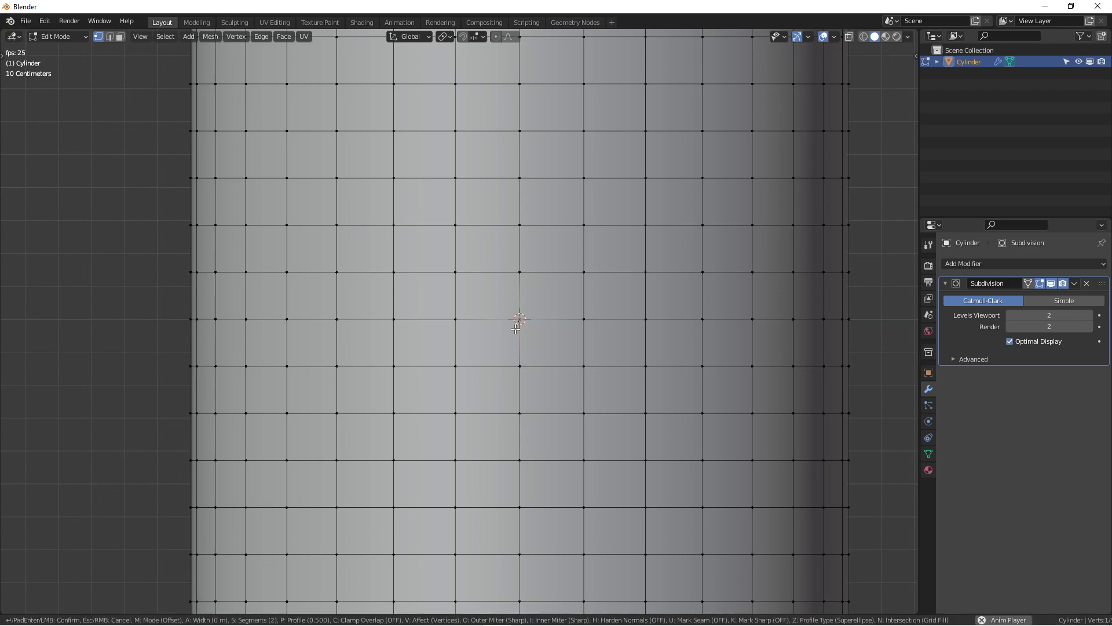
Vertex-bevel the centre vertex at 0.112 m width with 2 segments.
key("ctrl+shift+b")
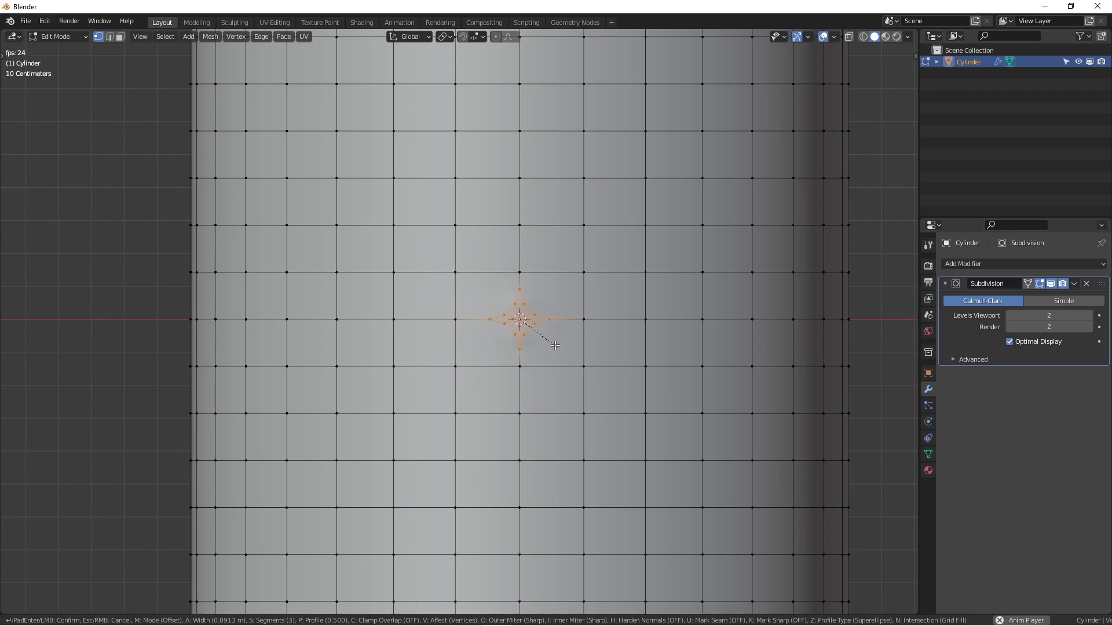
scroll(555, 345, "down", 1)
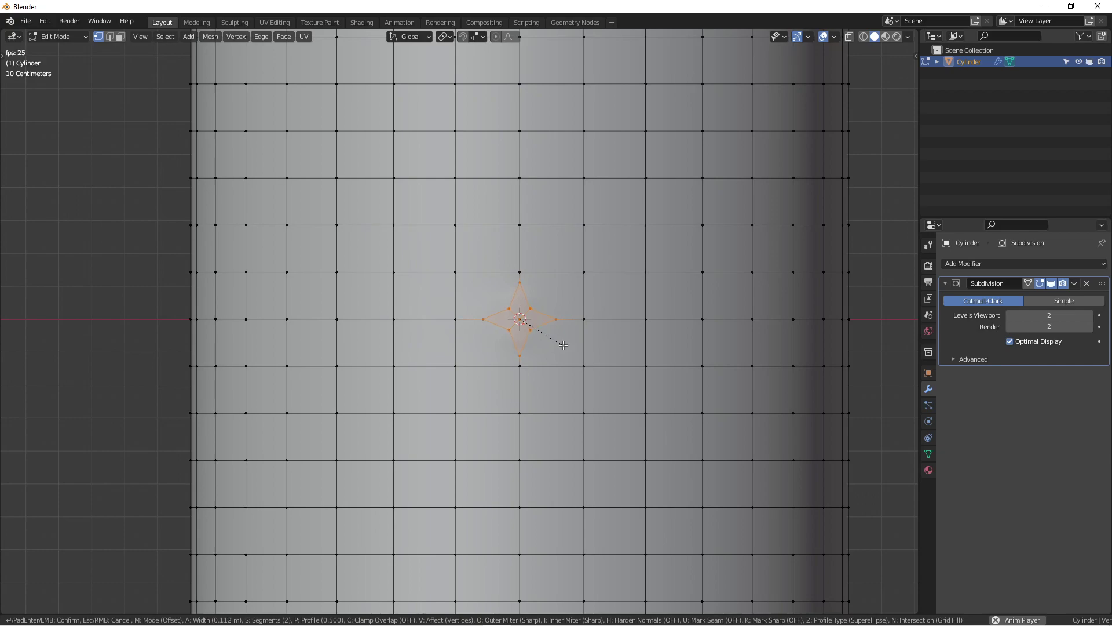
left_click(563, 346)
scroll(556, 322, "up", 3)
scroll(556, 322, "up", 3)
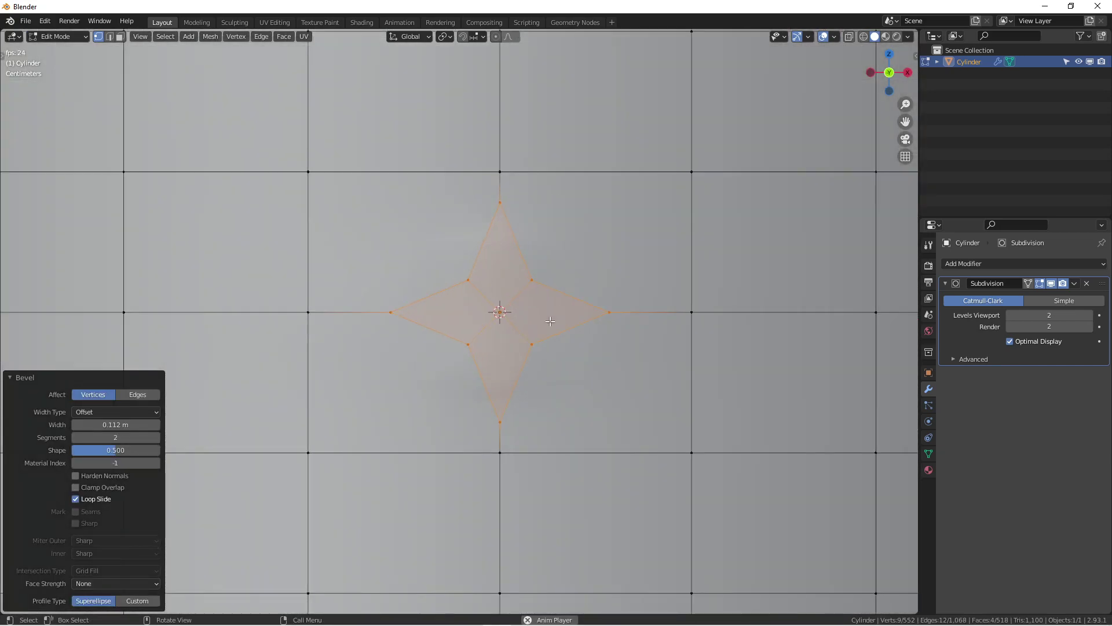
Reshape the star-shaped bevel patch into a regular circle with LoopTools Circle.
right_click(551, 277)
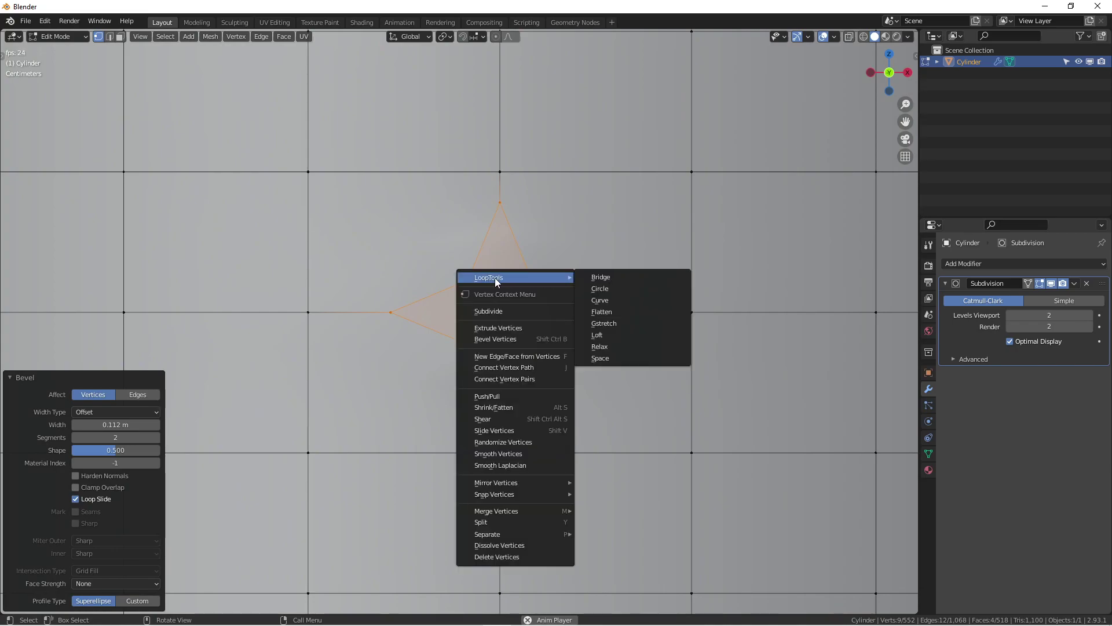
left_click(624, 287)
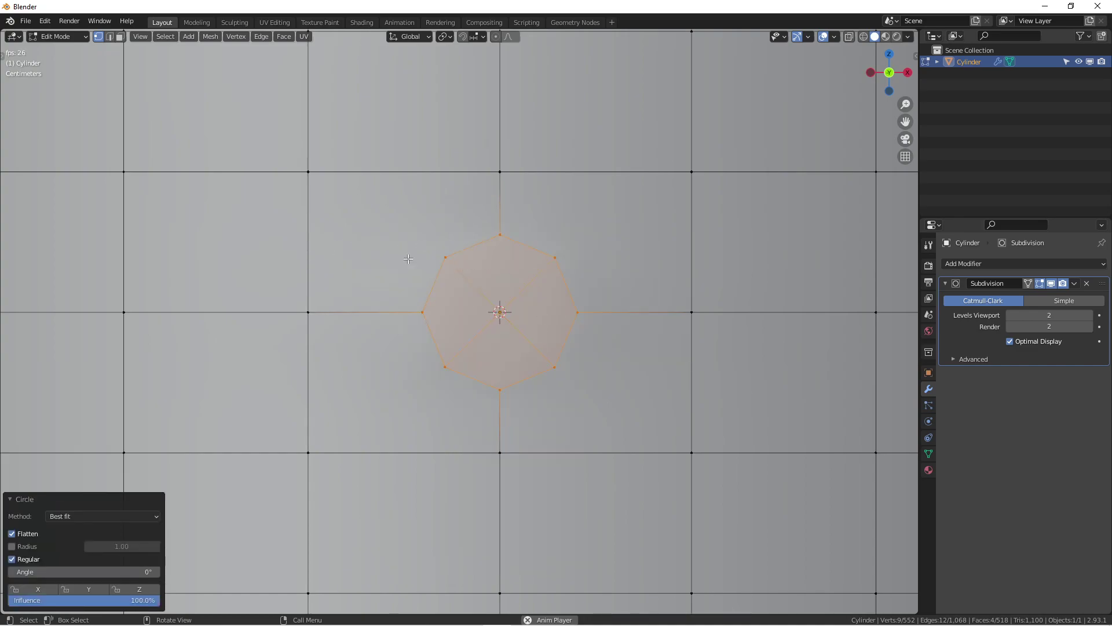
left_click(46, 23)
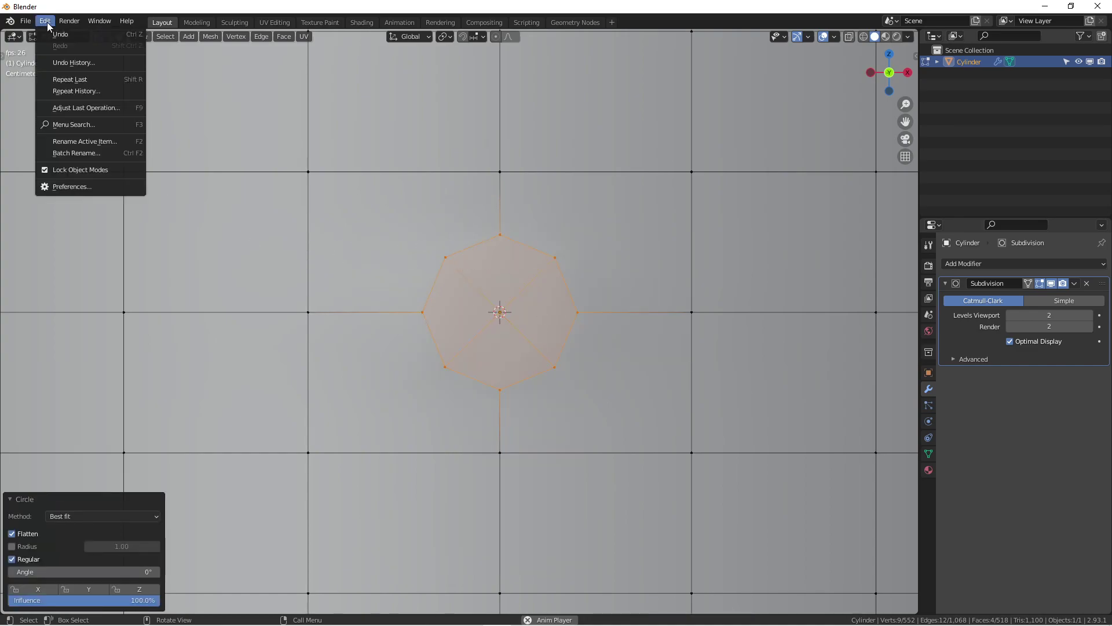
left_click(72, 186)
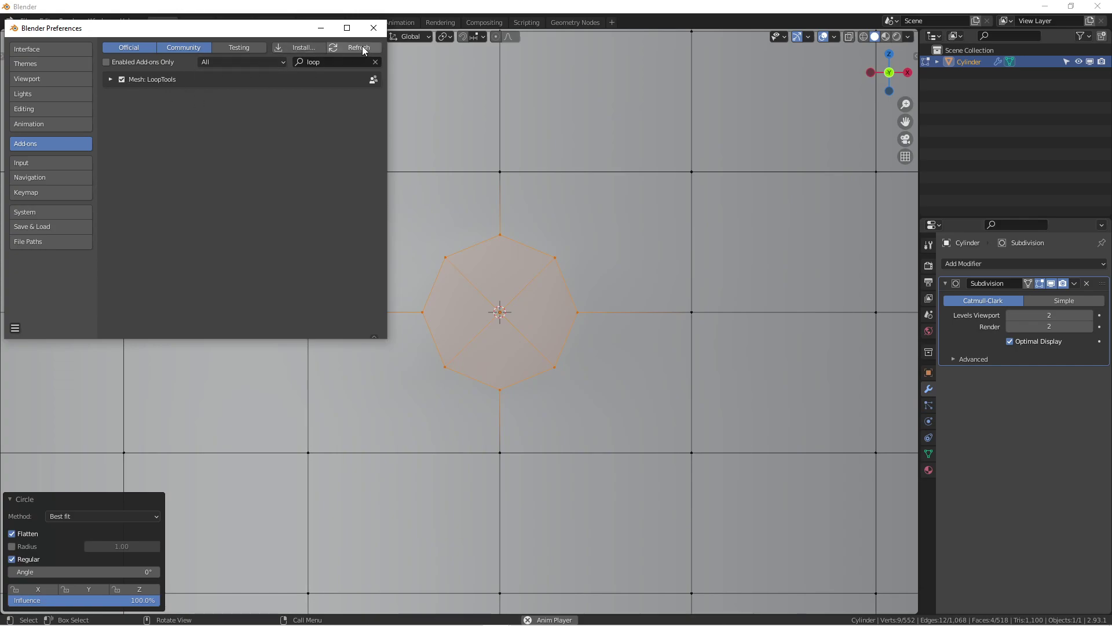
left_click(374, 28)
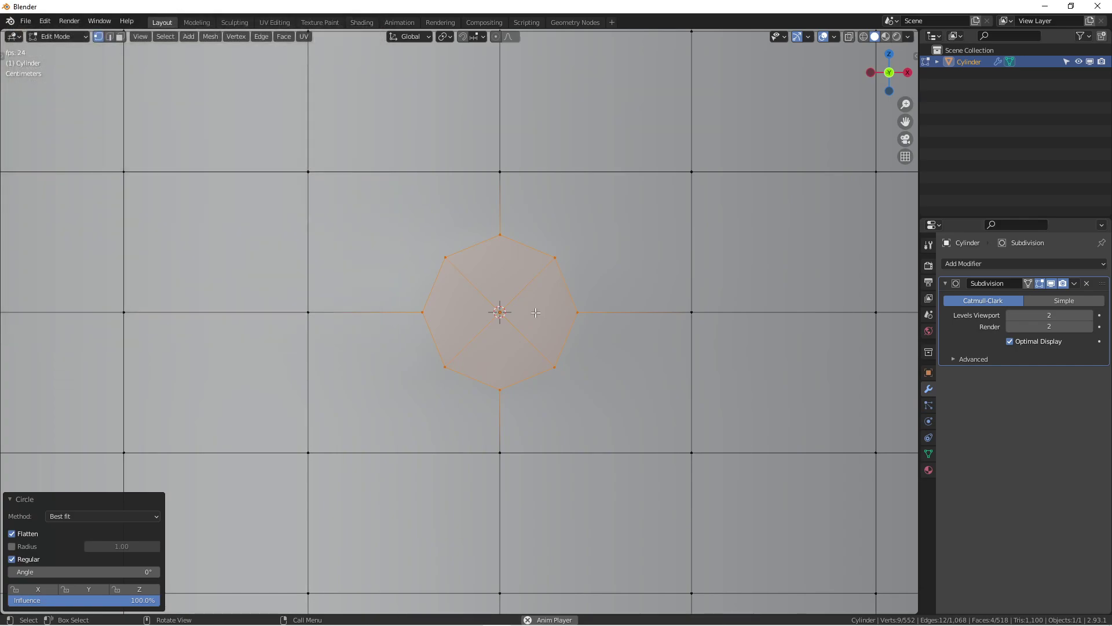
Scale the octagon up to 1.722, then extrude an inner ring scaled to 0.892.
scroll(513, 297, "up", 1)
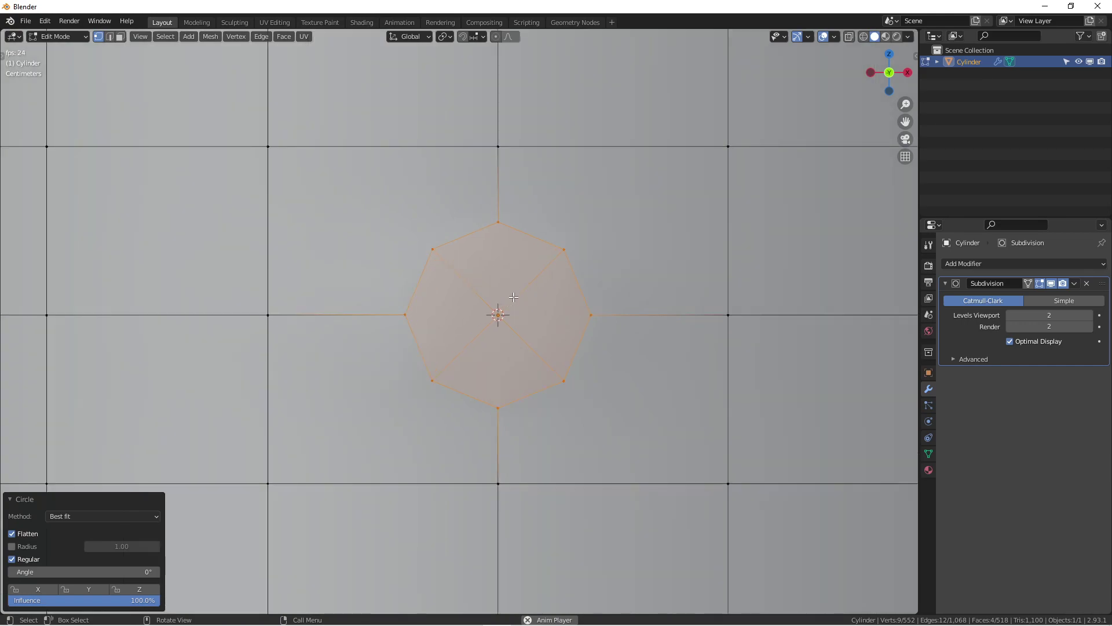
middle_click_drag(524, 304, 573, 303, "shift")
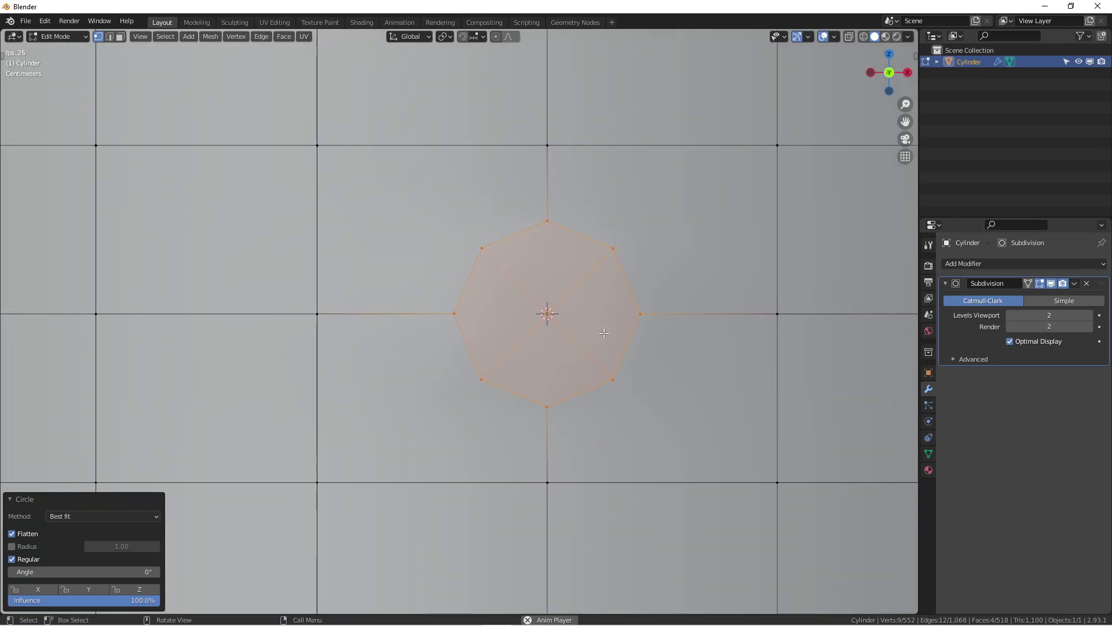
key("s")
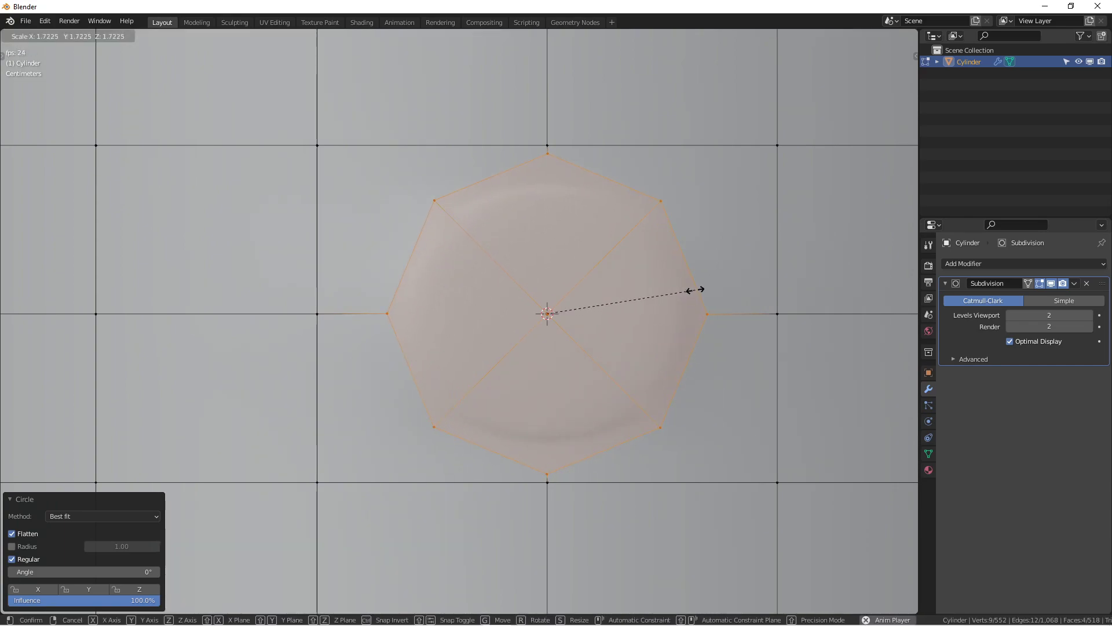
left_click(695, 290)
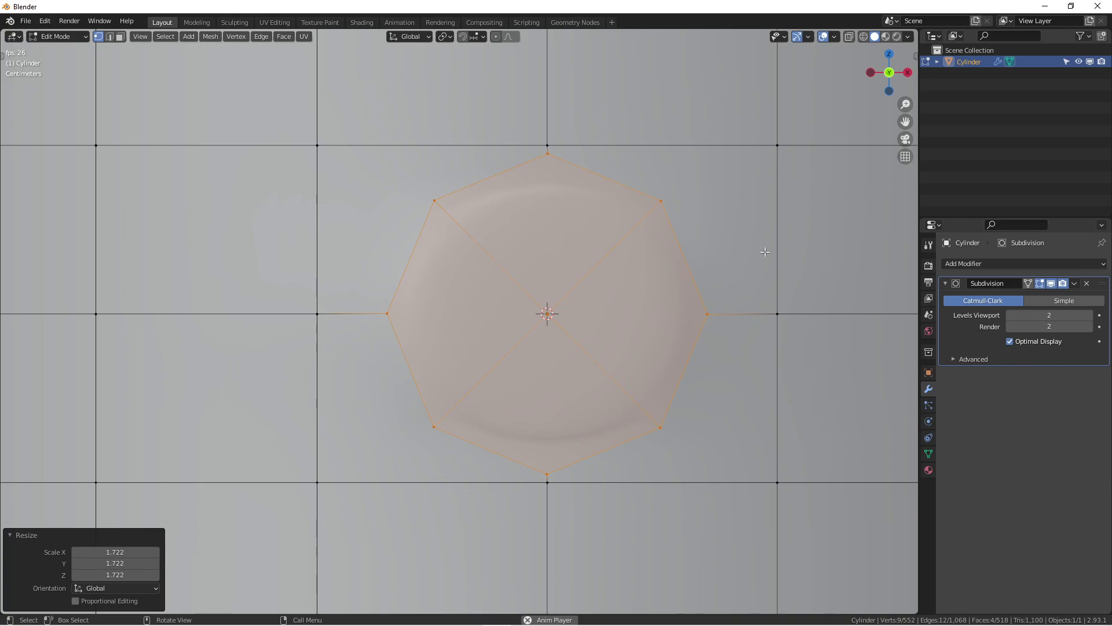
key("s")
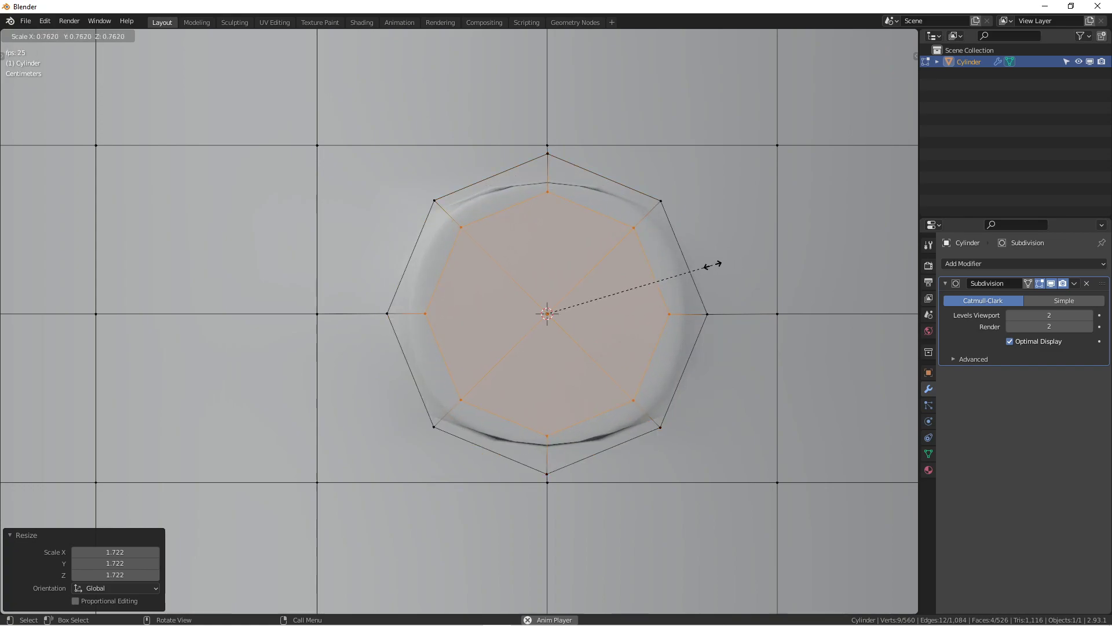
left_click(741, 258)
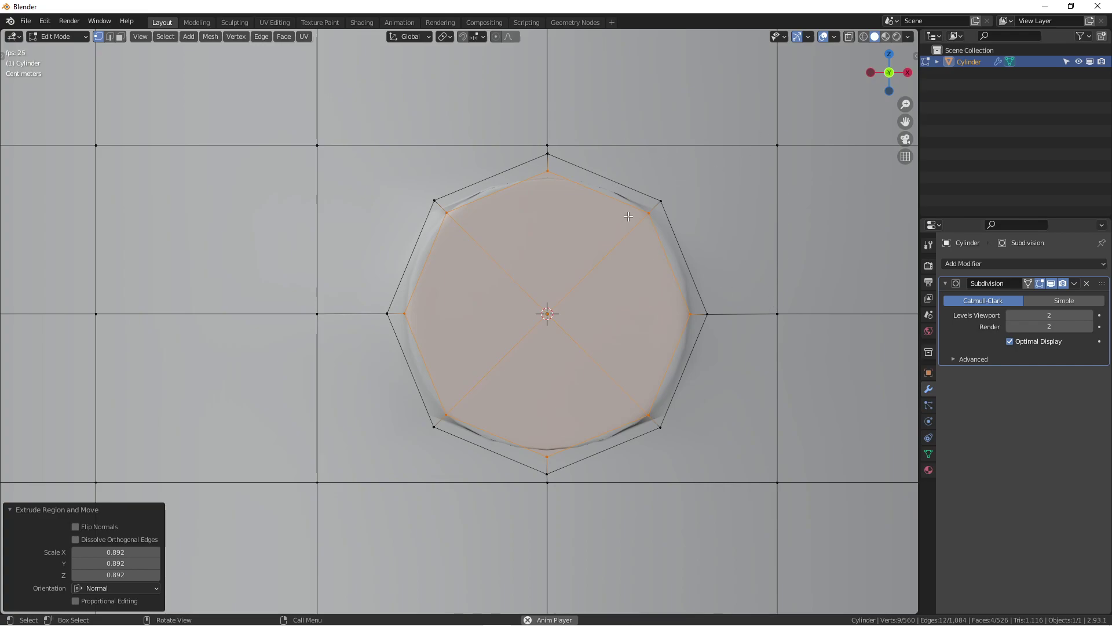
Join the upper-right and upper-left octagon corners to their neighbouring grid vertices with new edges.
left_click(659, 199)
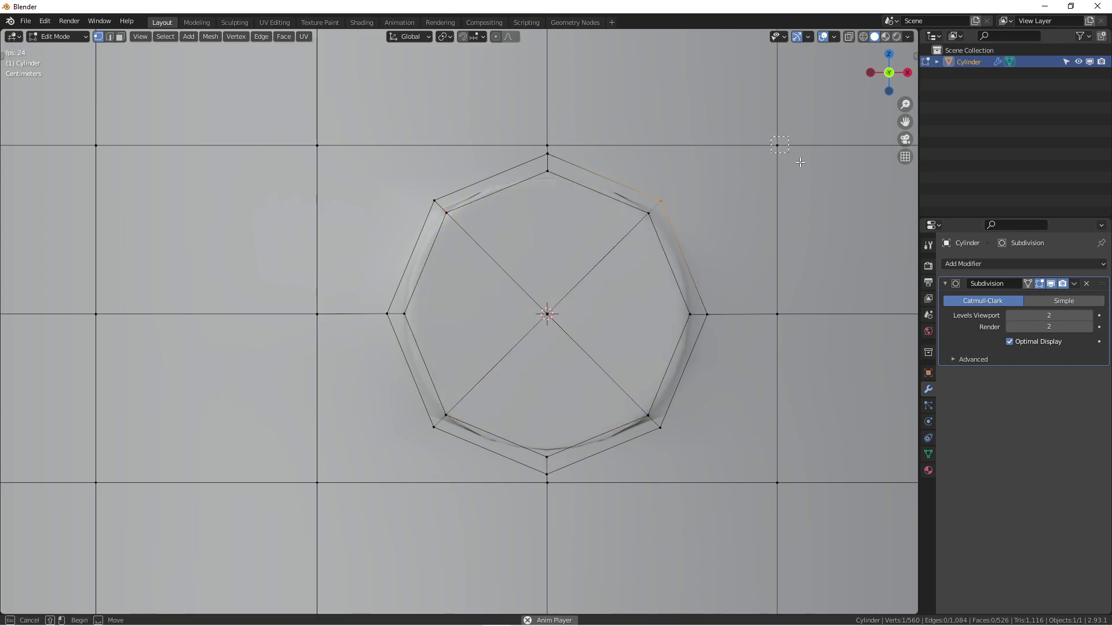
left_click(776, 146, "shift")
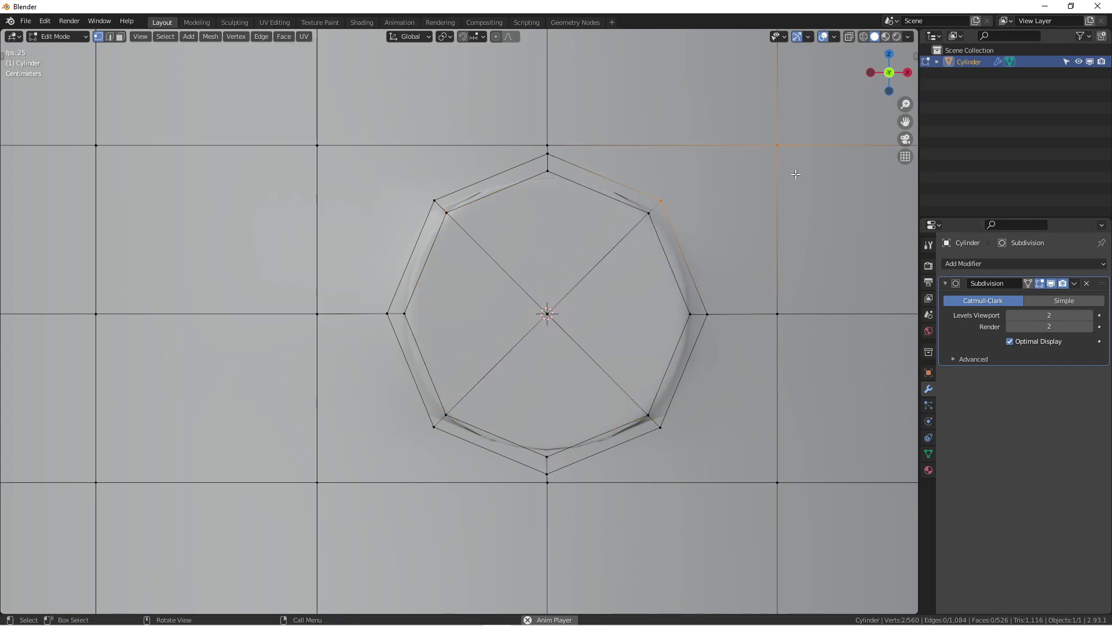
key("f")
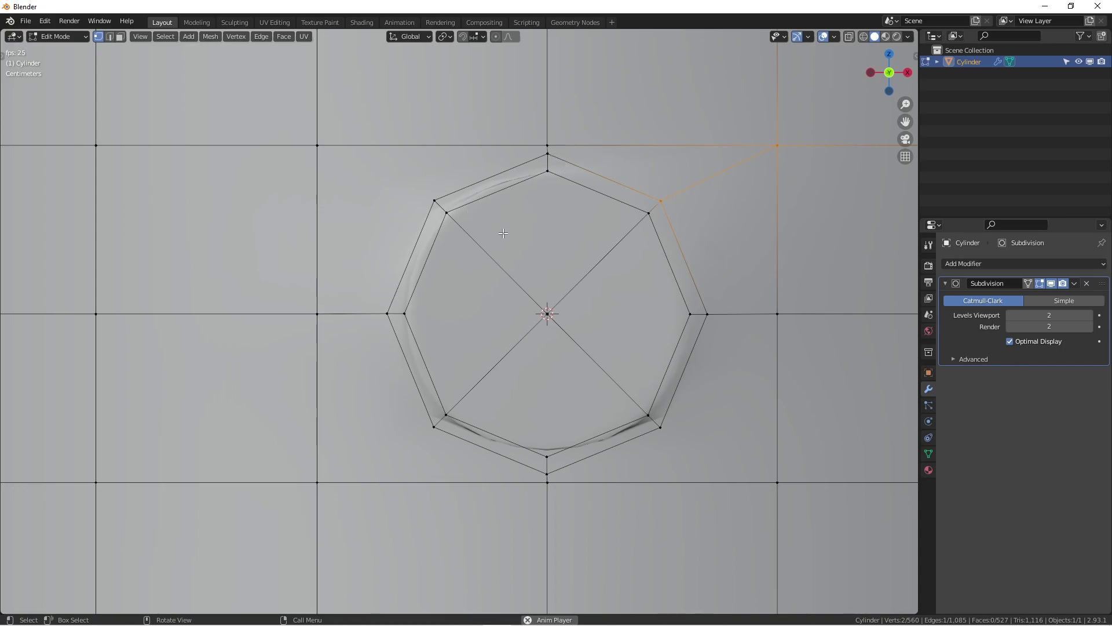
left_click(374, 171)
left_click(317, 145)
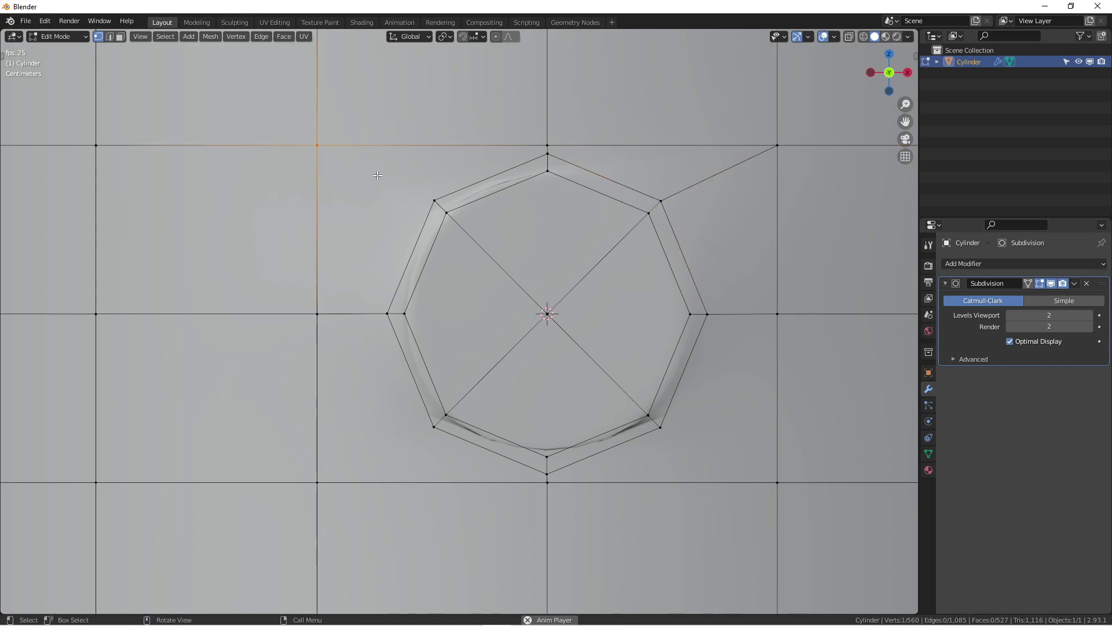
left_click(435, 201, "shift")
key("f")
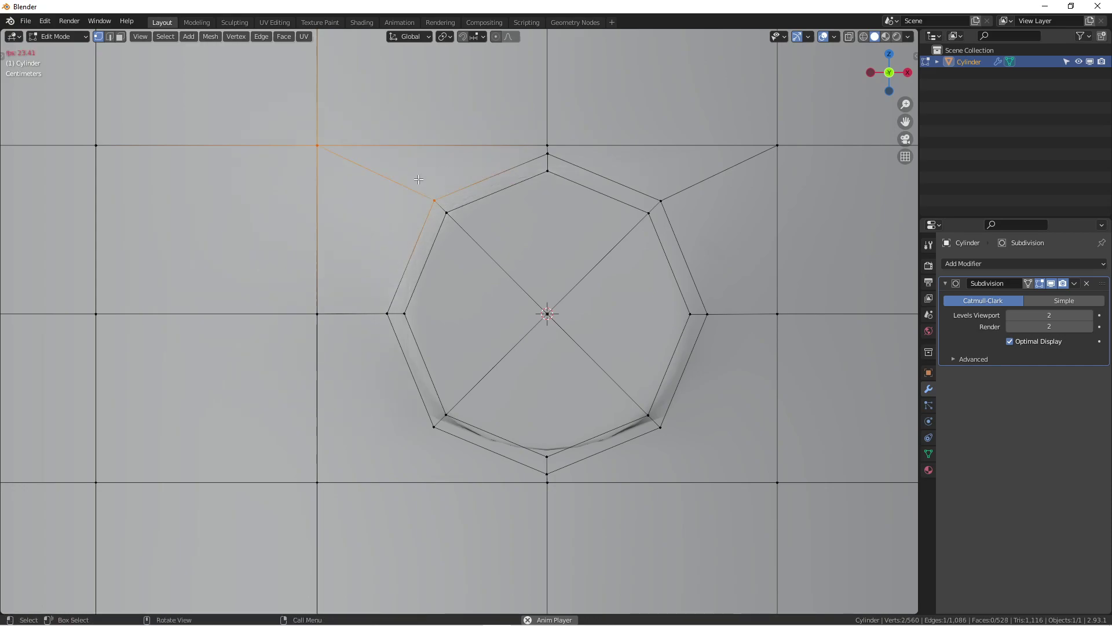
Join the lower-left and lower-right octagon corners to the grid, then deselect everything.
left_click(432, 428)
left_click(354, 476, "shift")
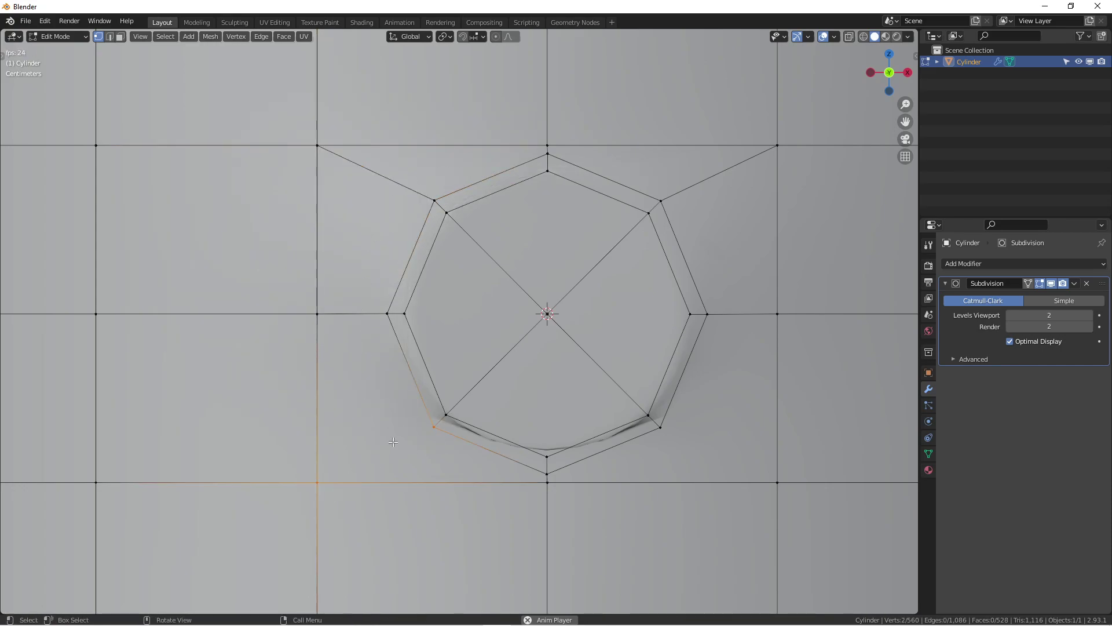
key("f")
left_click(661, 428)
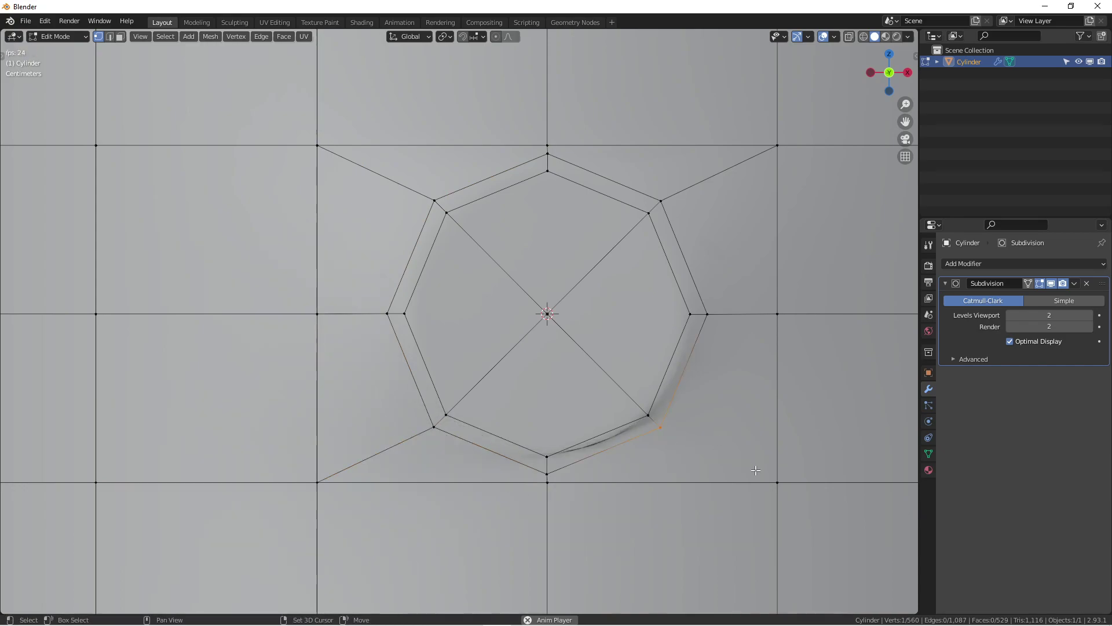
left_click(756, 470, "shift")
key("f")
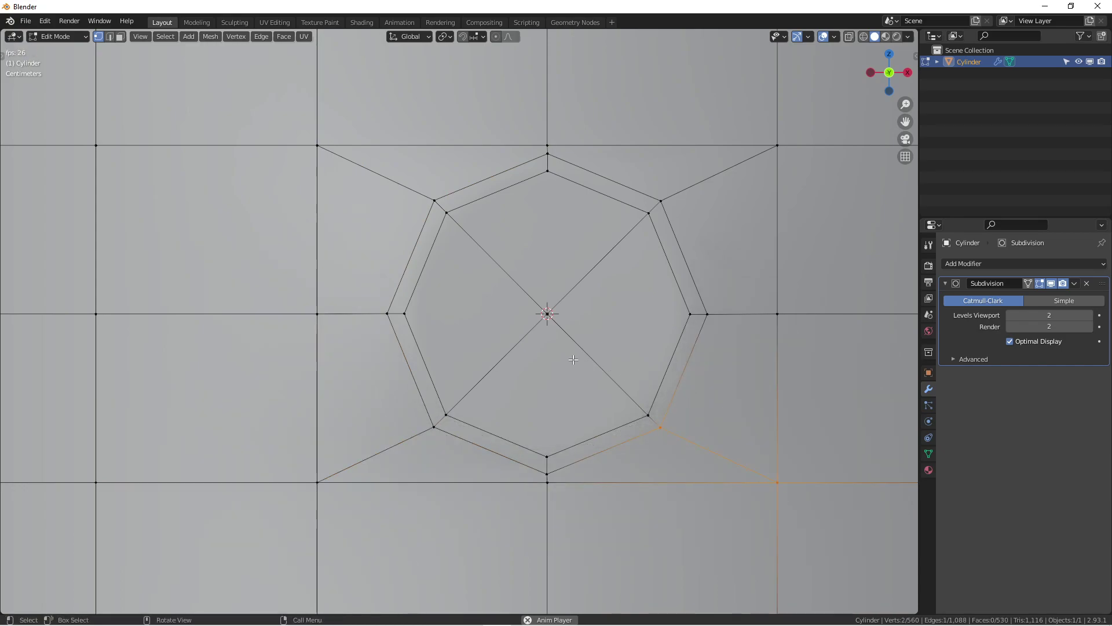
key("alt+a")
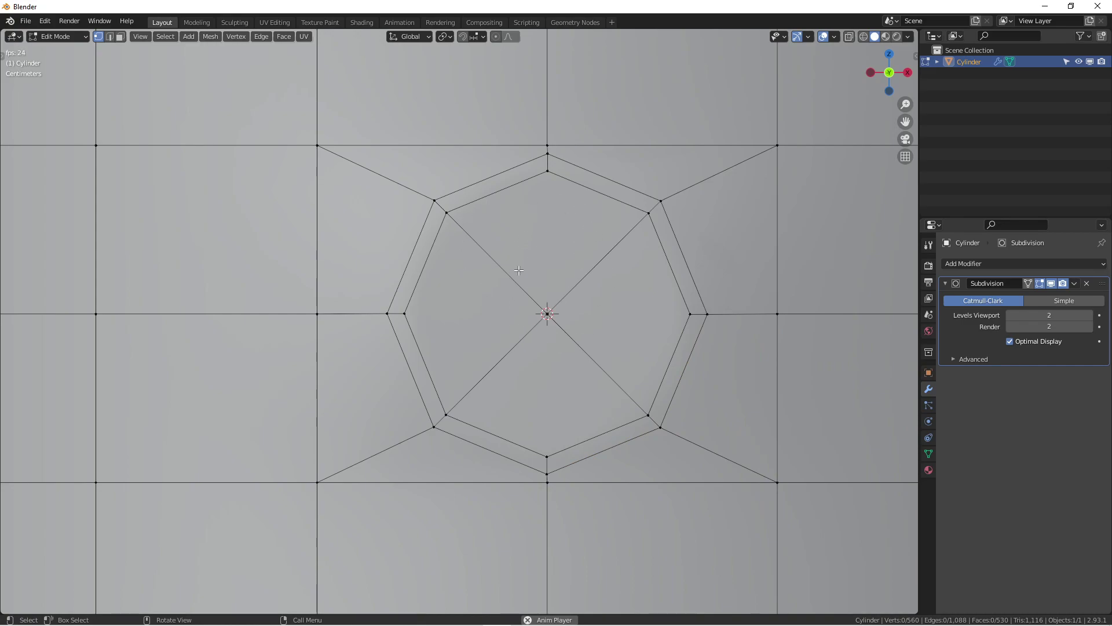
Select the octagon's centre vertex and grow the selection to the surrounding inner faces.
left_click(532, 304)
left_click_drag(523, 298, 585, 339)
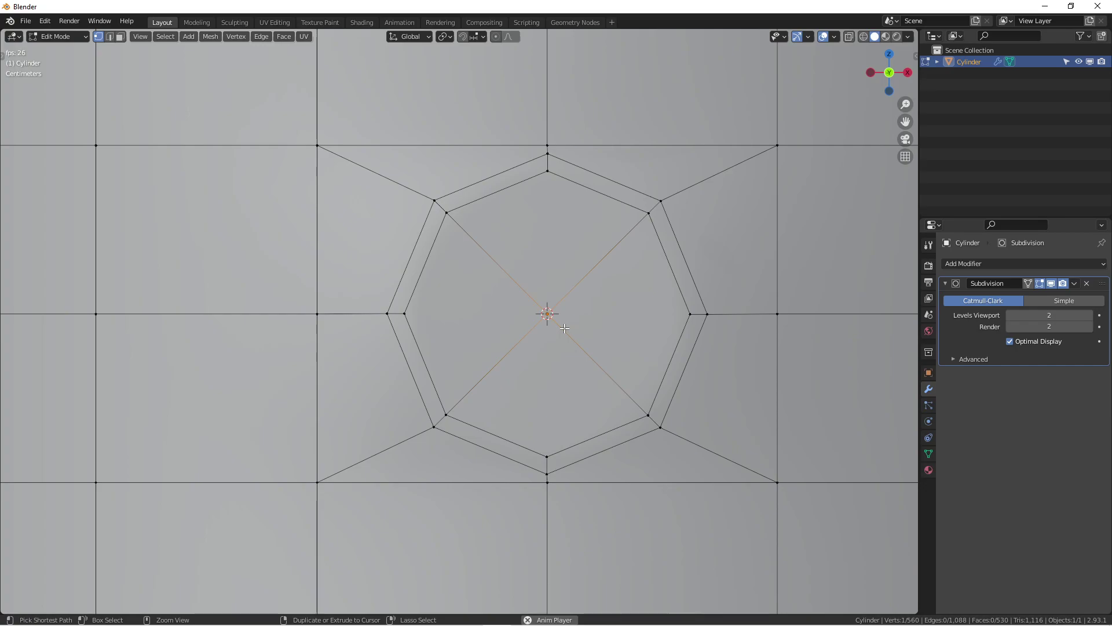
key("ctrl+KP_Add")
scroll(522, 316, "up", 5)
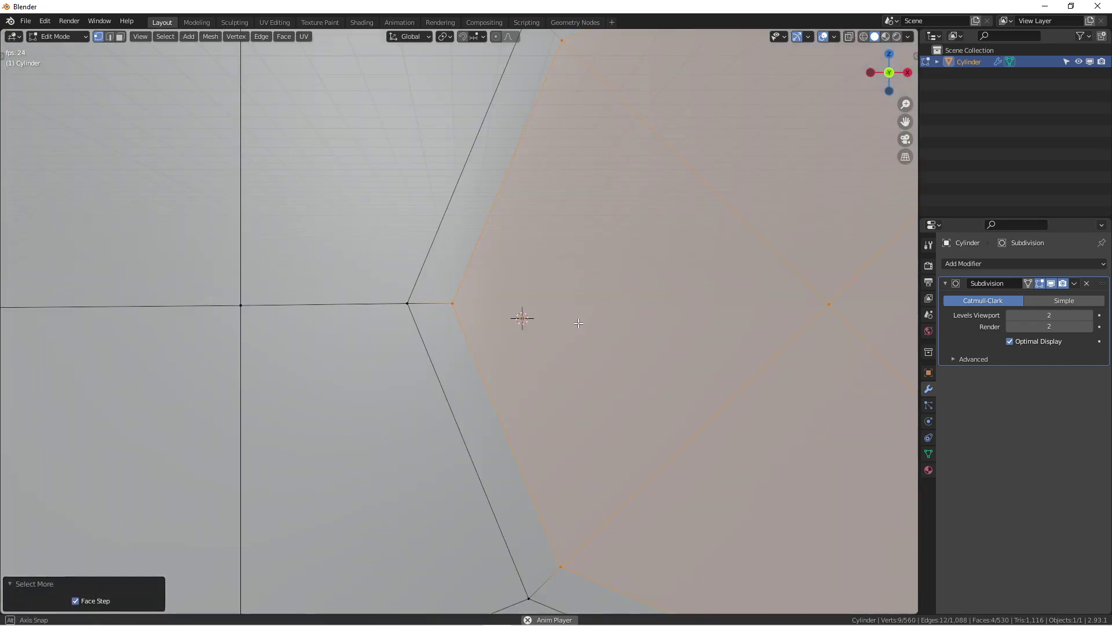
middle_click_drag(521, 316, 491, 358)
scroll(491, 358, "down", 5)
middle_click_drag(588, 325, 309, 395)
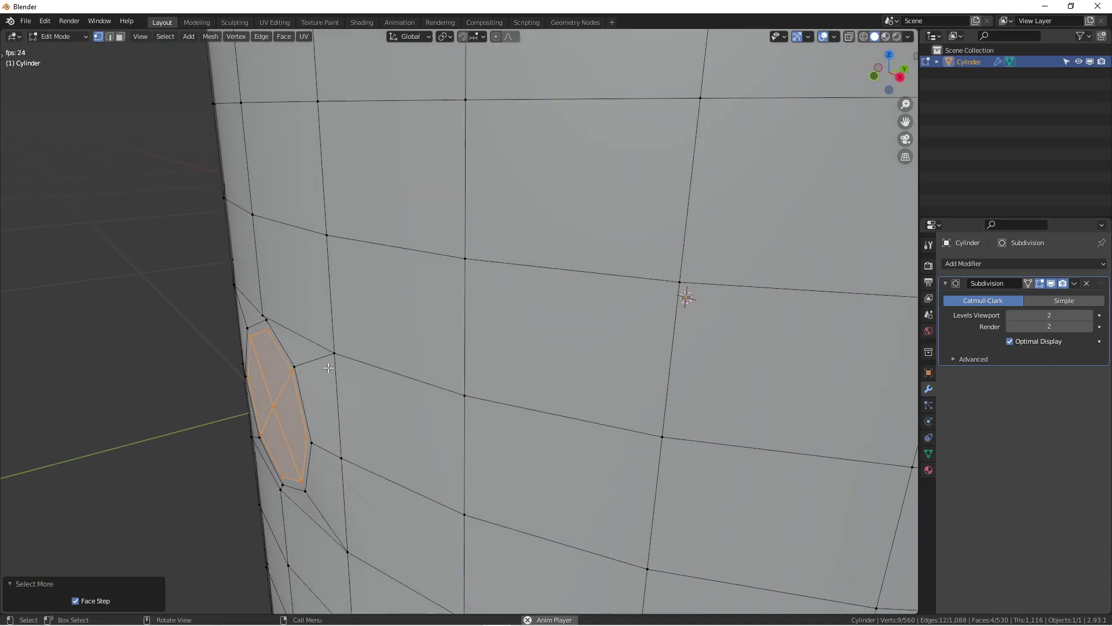
Extrude the selected faces inward along Y twice, the second push 0.11 m, with see-through display on.
key("e")
key("y")
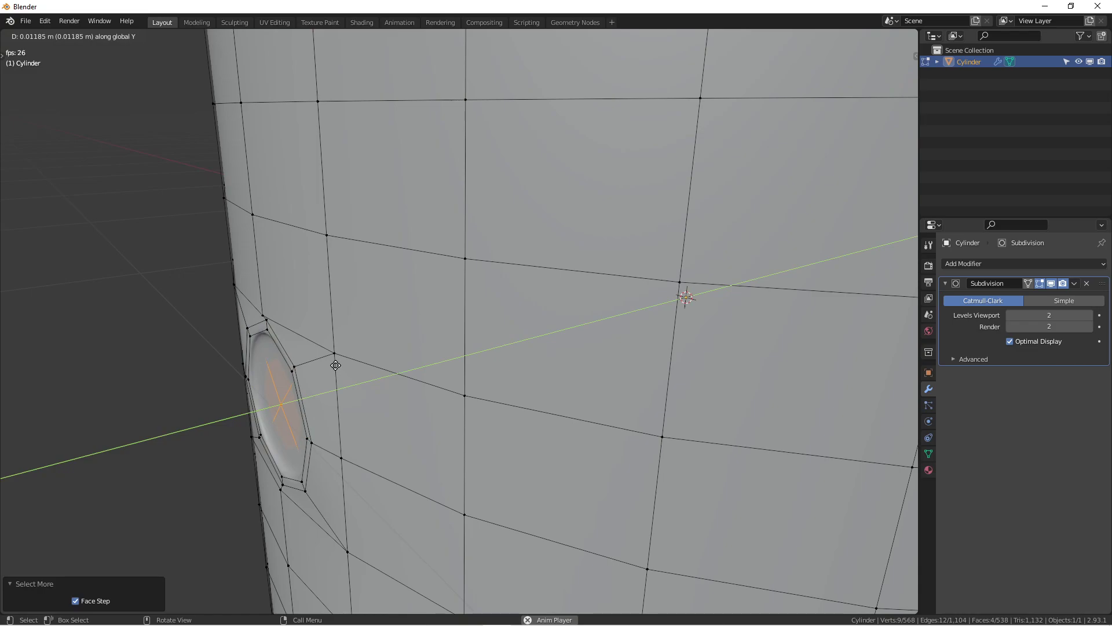
left_click(336, 365)
key("alt+z")
middle_click_drag(332, 367, 312, 373)
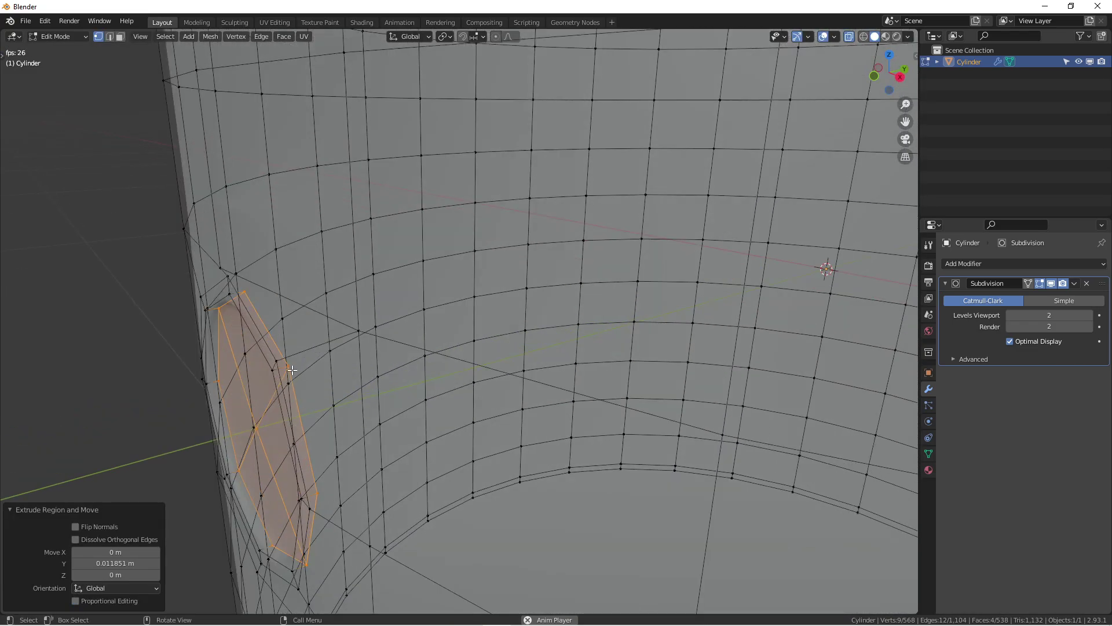
key("e")
key("y")
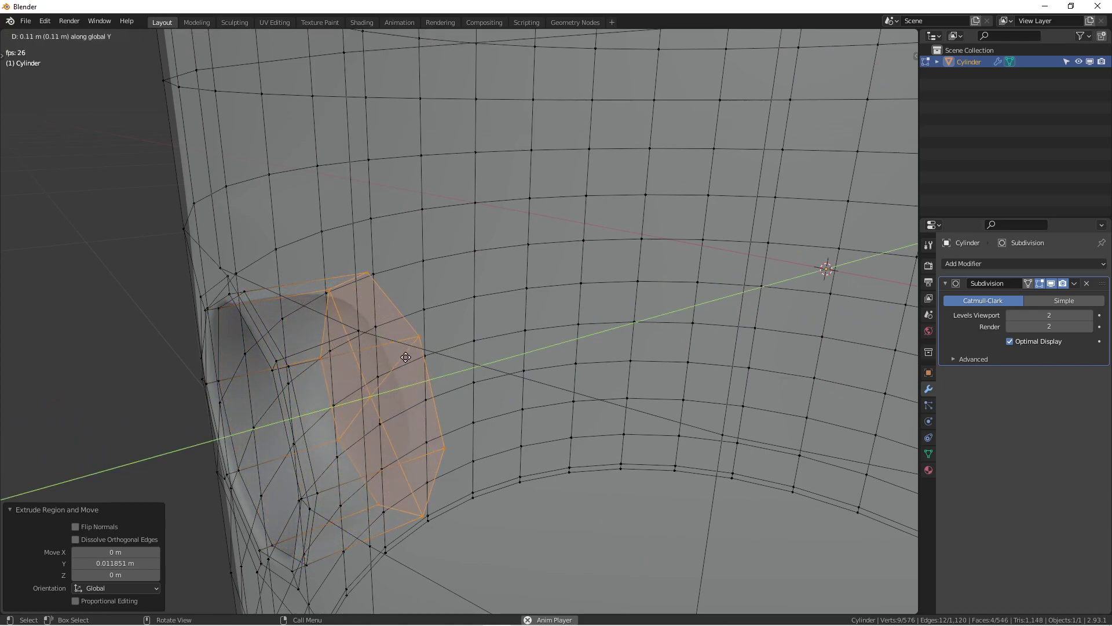
left_click(406, 357)
Extrude the inner faces twice more, scaling them to 0.950 and then 0.675.
key("e")
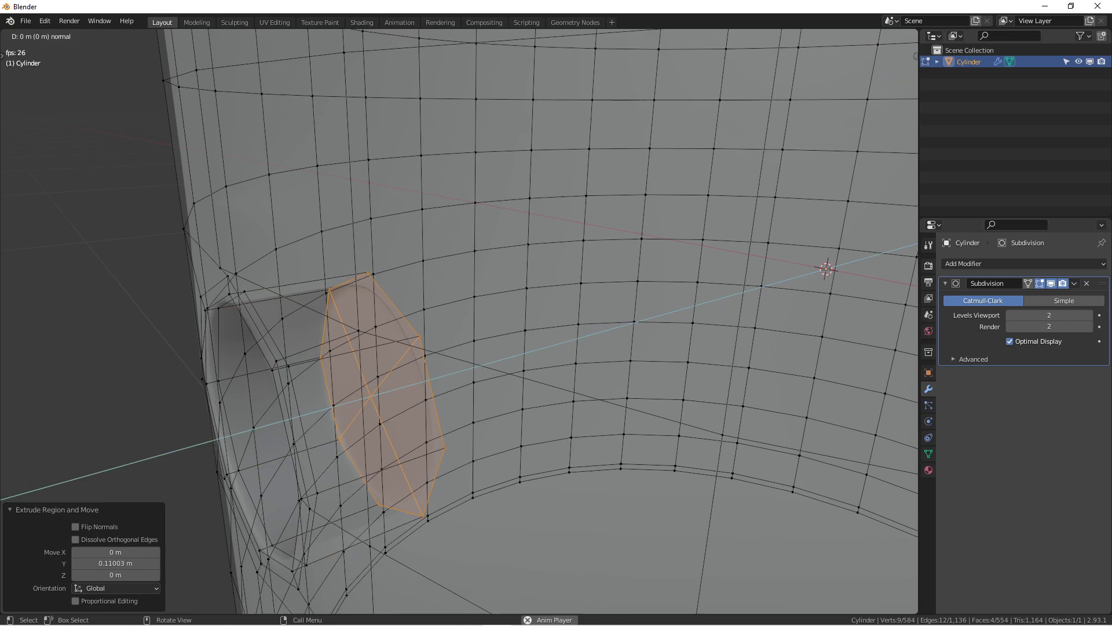
key("s")
left_click(452, 341)
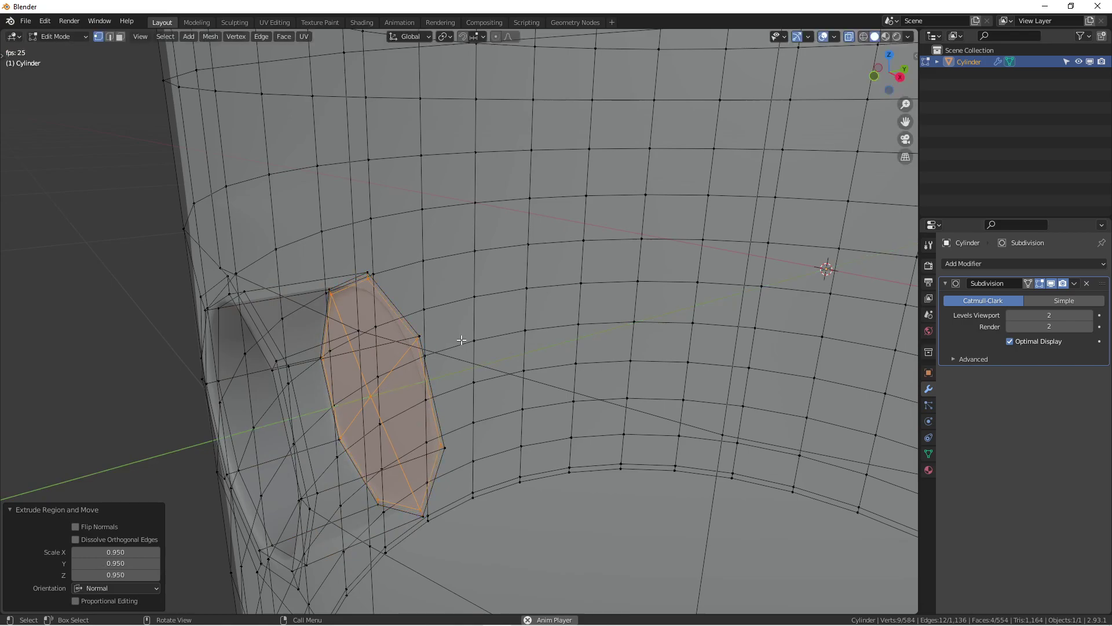
key("e")
key("s")
left_click(428, 371)
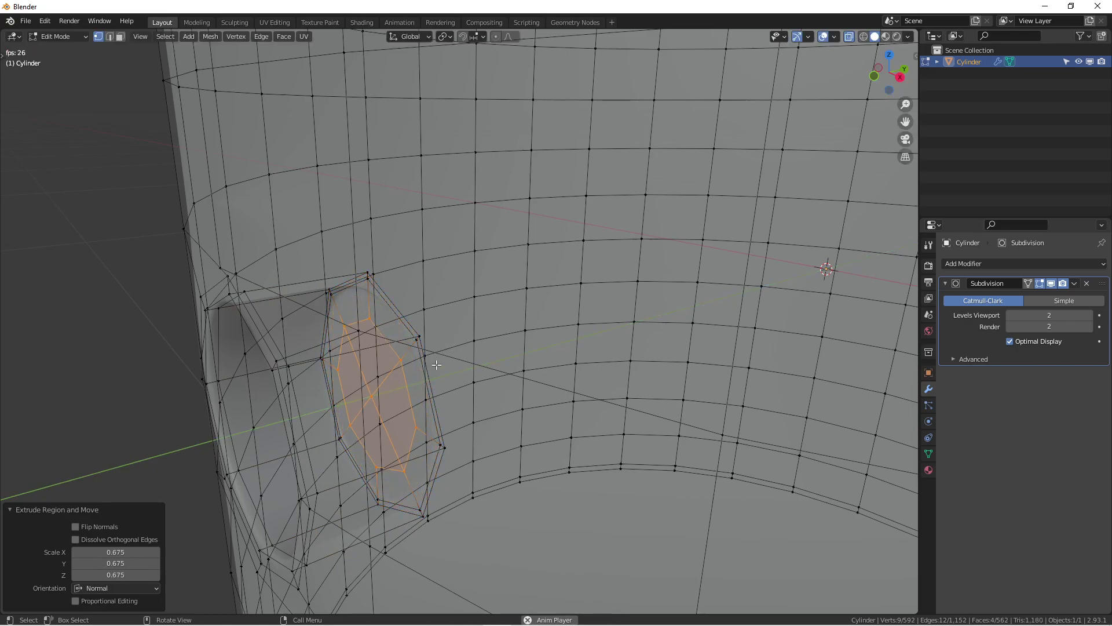
Return to Object Mode to view the smoothed recessed hole.
middle_click_drag(428, 370, 533, 341)
scroll(591, 350, "up", 2)
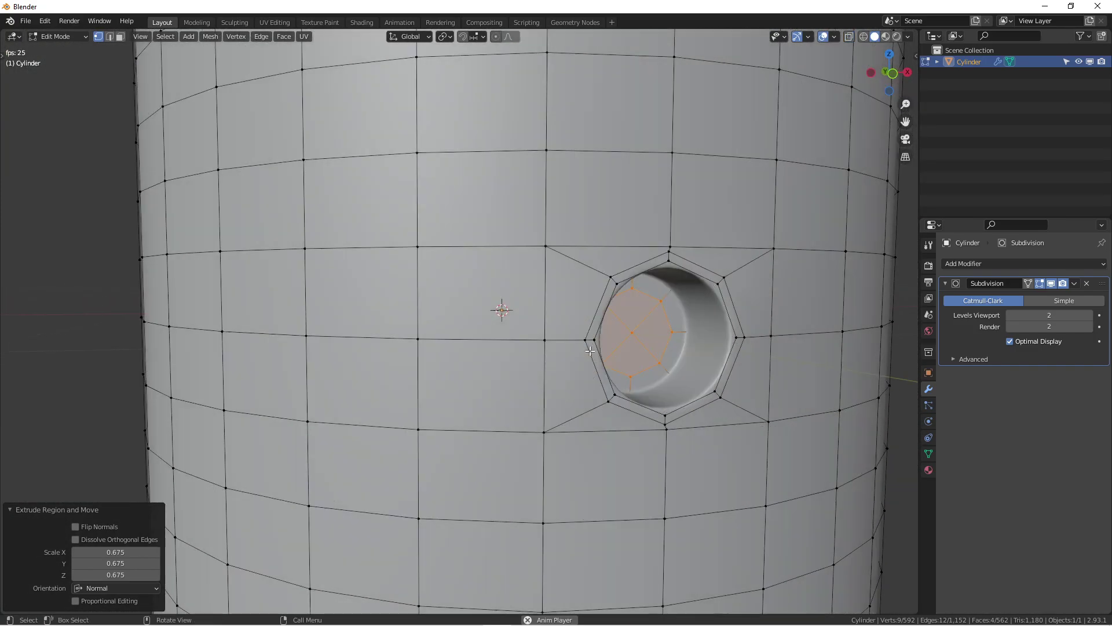
middle_click_drag(602, 352, 628, 318)
key("Tab")
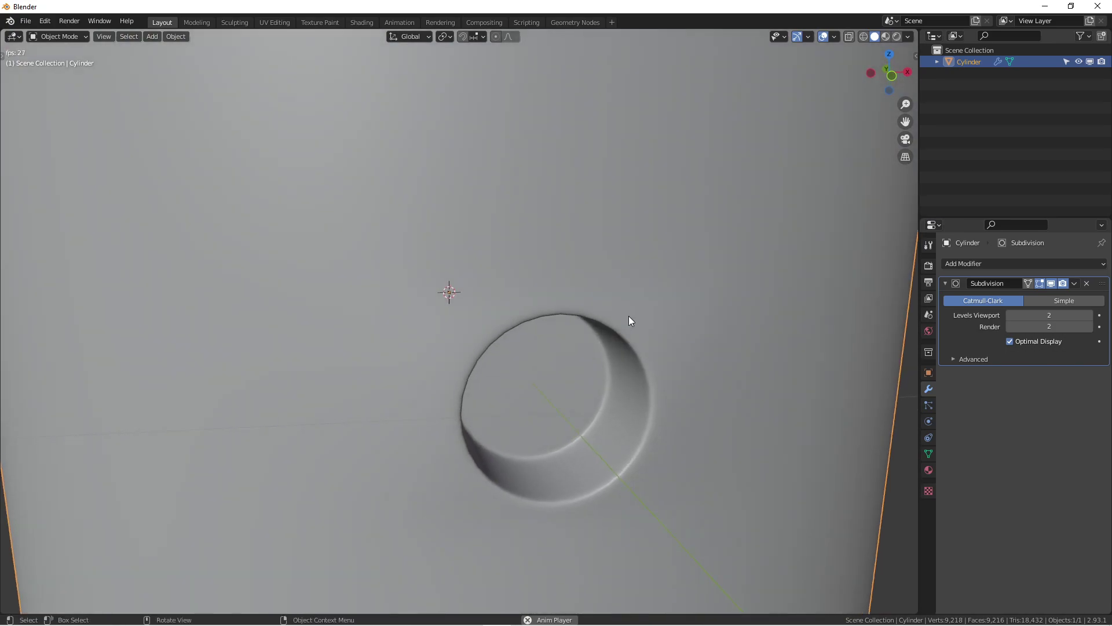
left_click(1092, 315)
left_click(1091, 315)
middle_click_drag(666, 341, 766, 335)
scroll(811, 336, "up", 4)
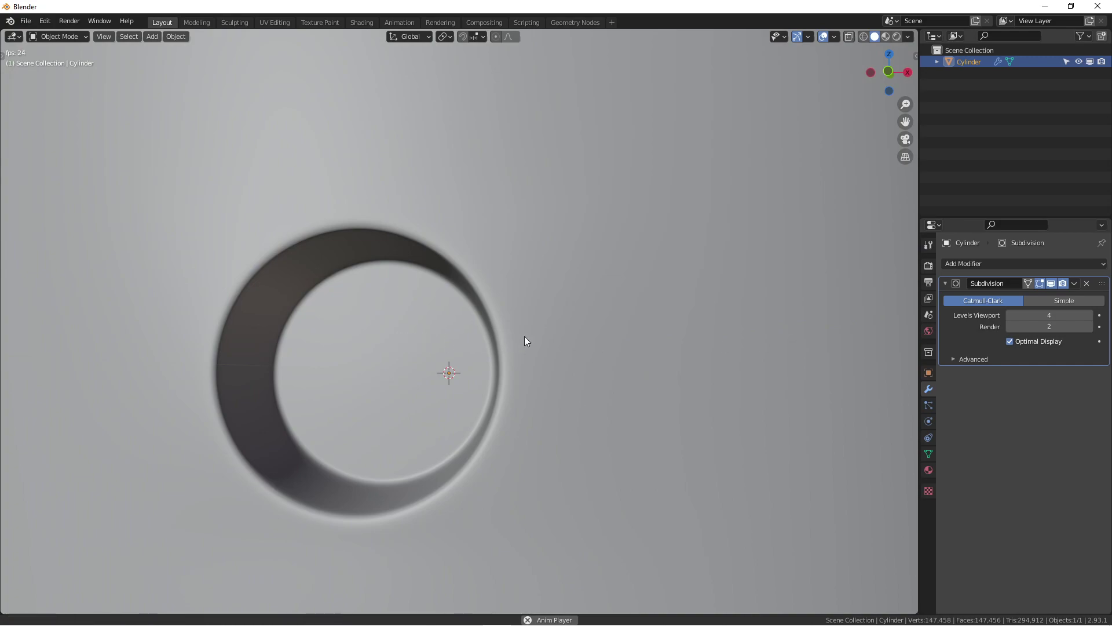
middle_click_drag(524, 340, 661, 360)
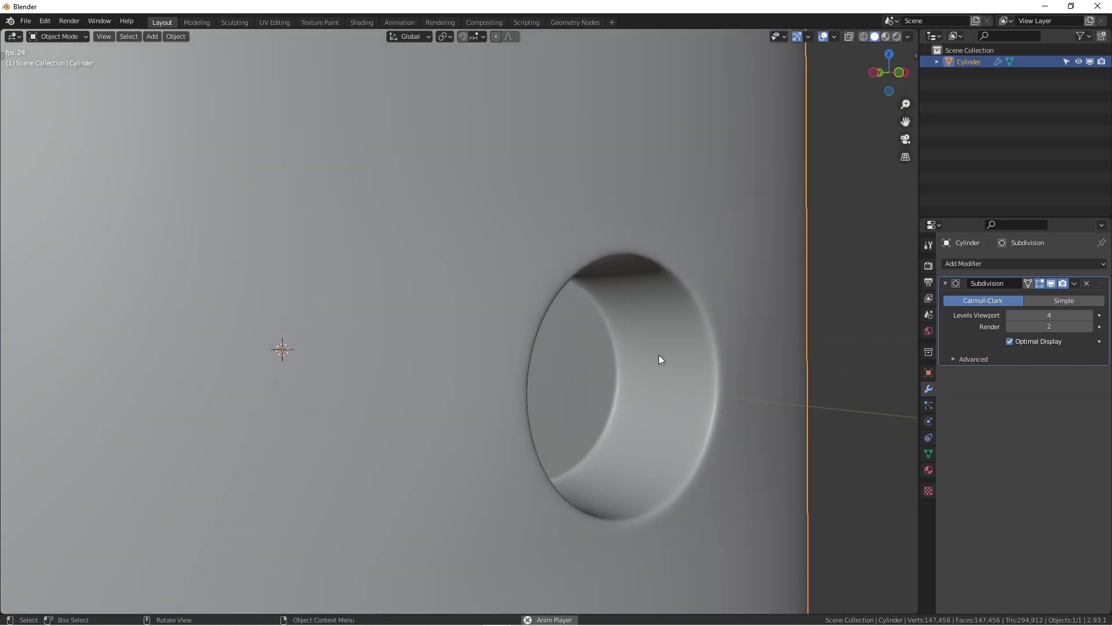
left_click(1010, 315)
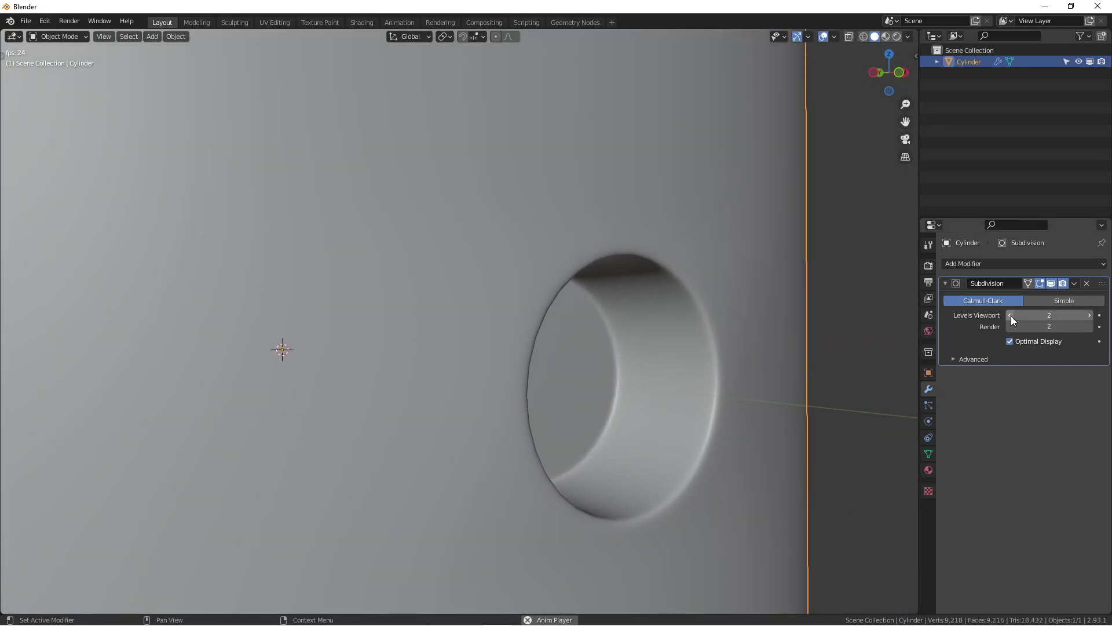
left_click(1010, 315)
middle_click_drag(590, 373, 432, 372)
Grow the selection across the hole floor, delete its 12 faces, and return to Object Mode.
scroll(427, 379, "up", 3)
key("Tab")
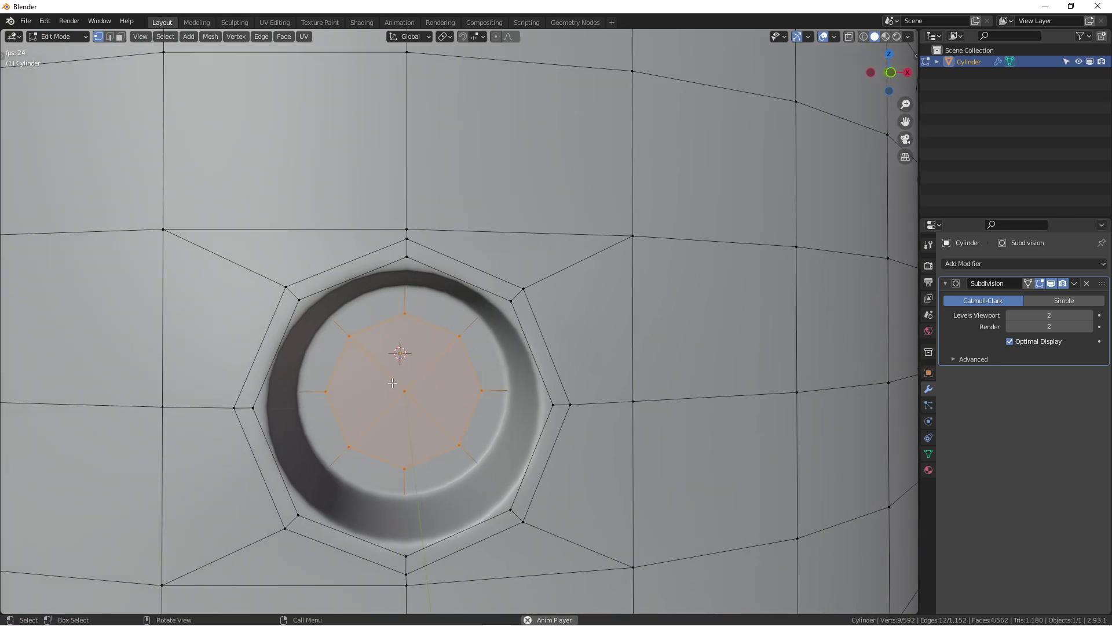
key("ctrl+KP_Add")
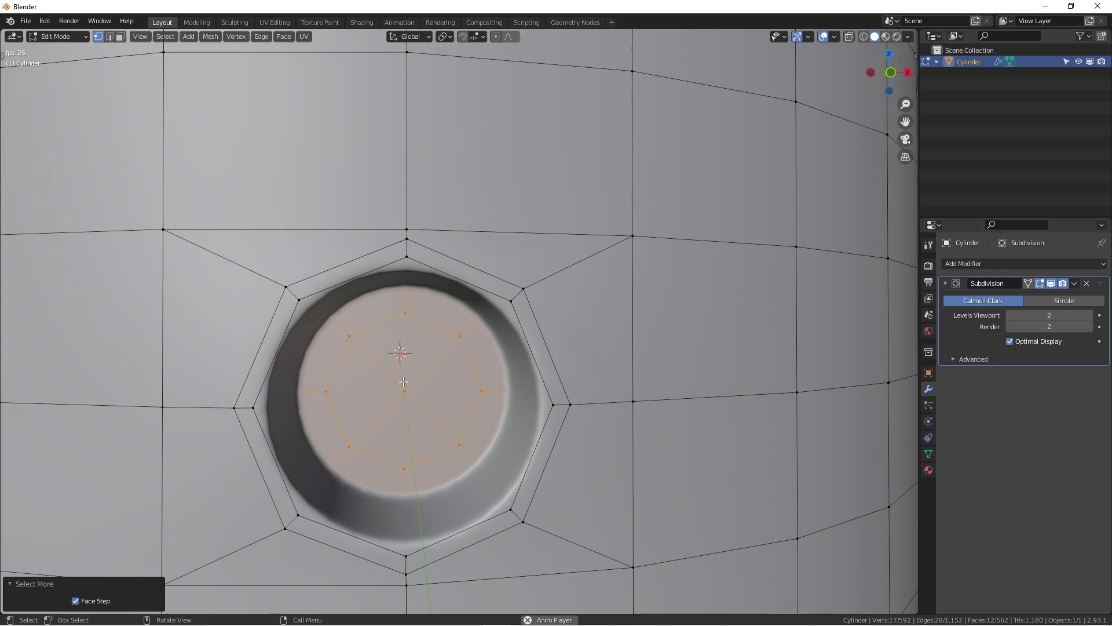
scroll(404, 382, "down", 2)
middle_click_drag(404, 382, 458, 373)
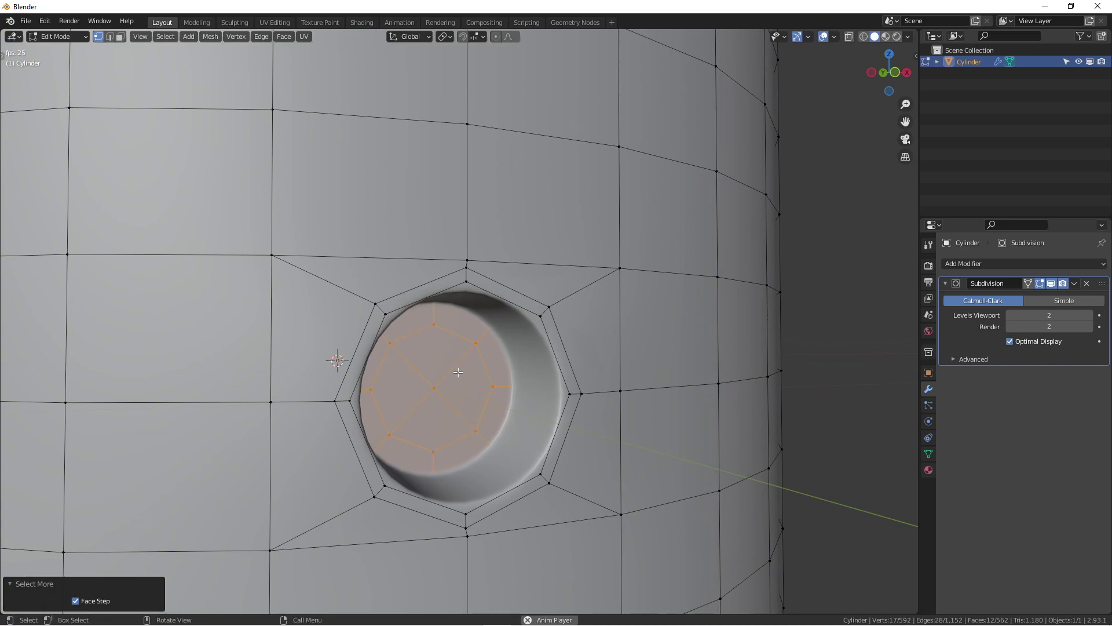
key("x")
left_click(447, 395)
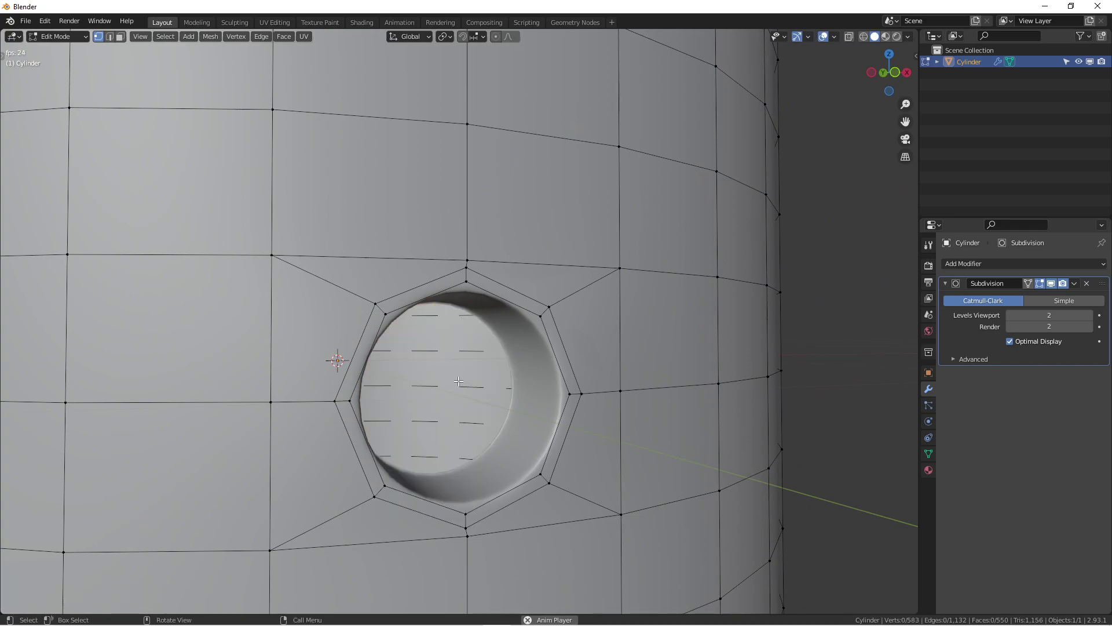
middle_click_drag(459, 381, 324, 323)
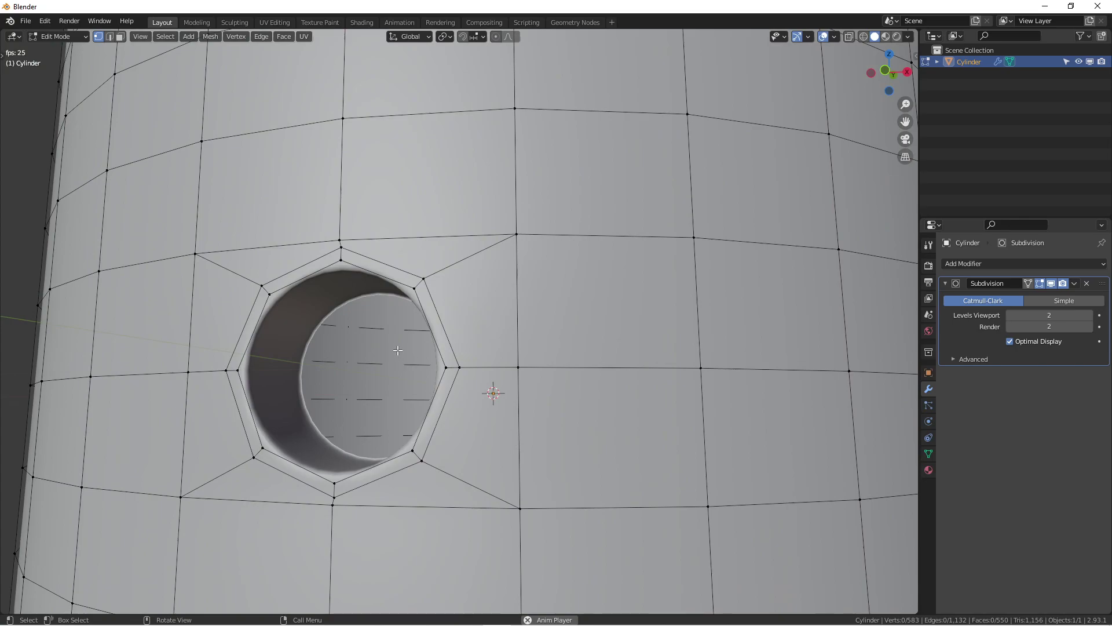
key("Tab")
middle_click_drag(385, 352, 319, 336)
scroll(462, 366, "up", 5)
scroll(531, 363, "up", 3)
scroll(318, 332, "down", 5)
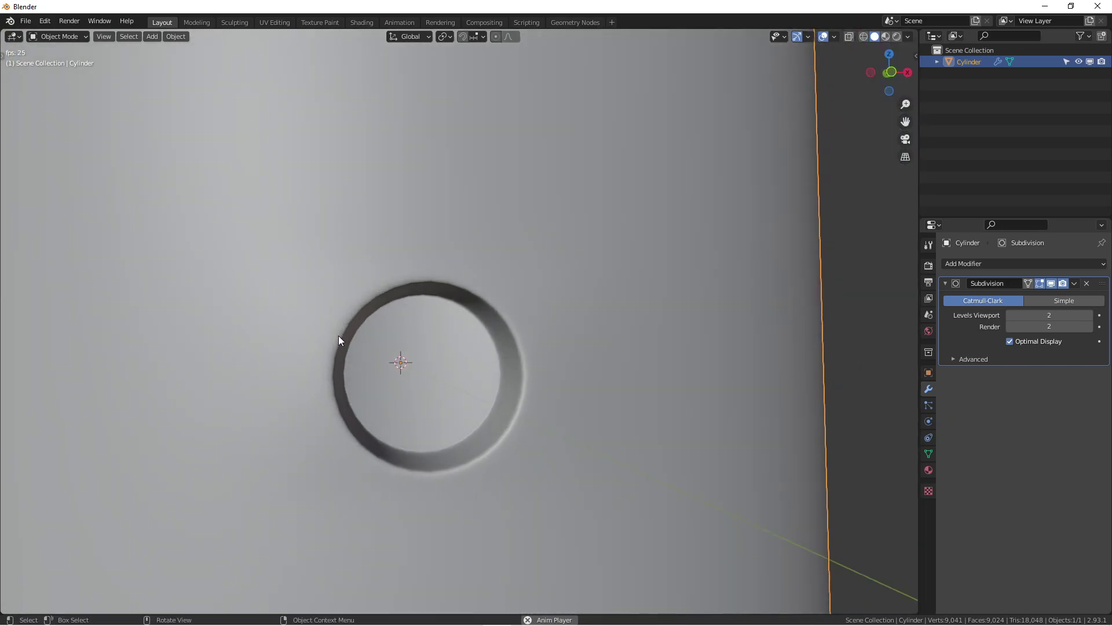
scroll(342, 339, "up", 2)
scroll(347, 348, "up", 2)
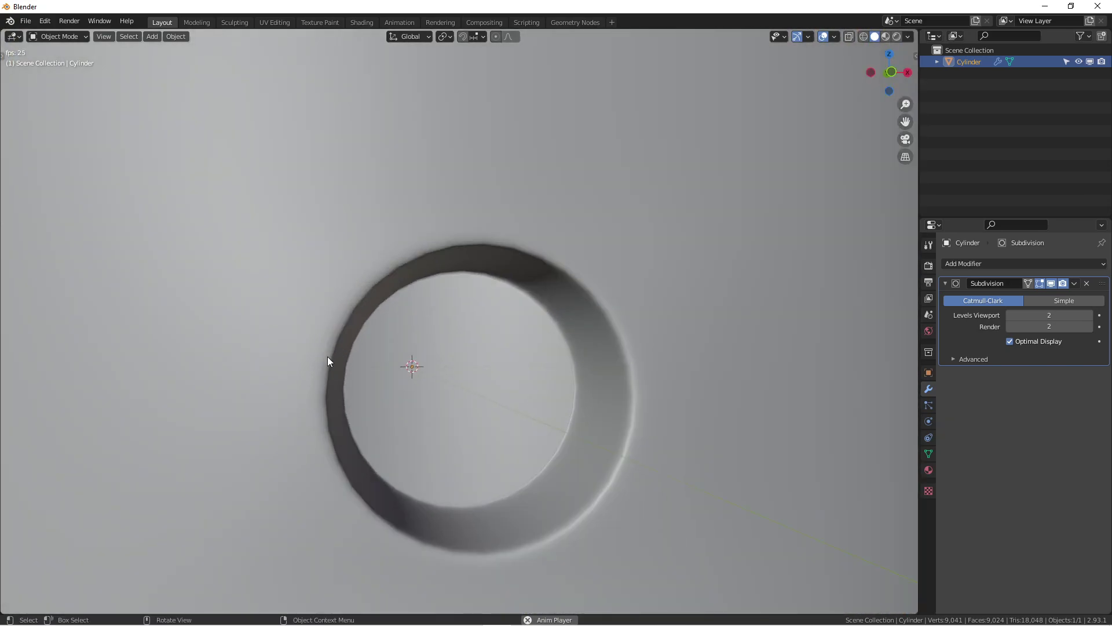